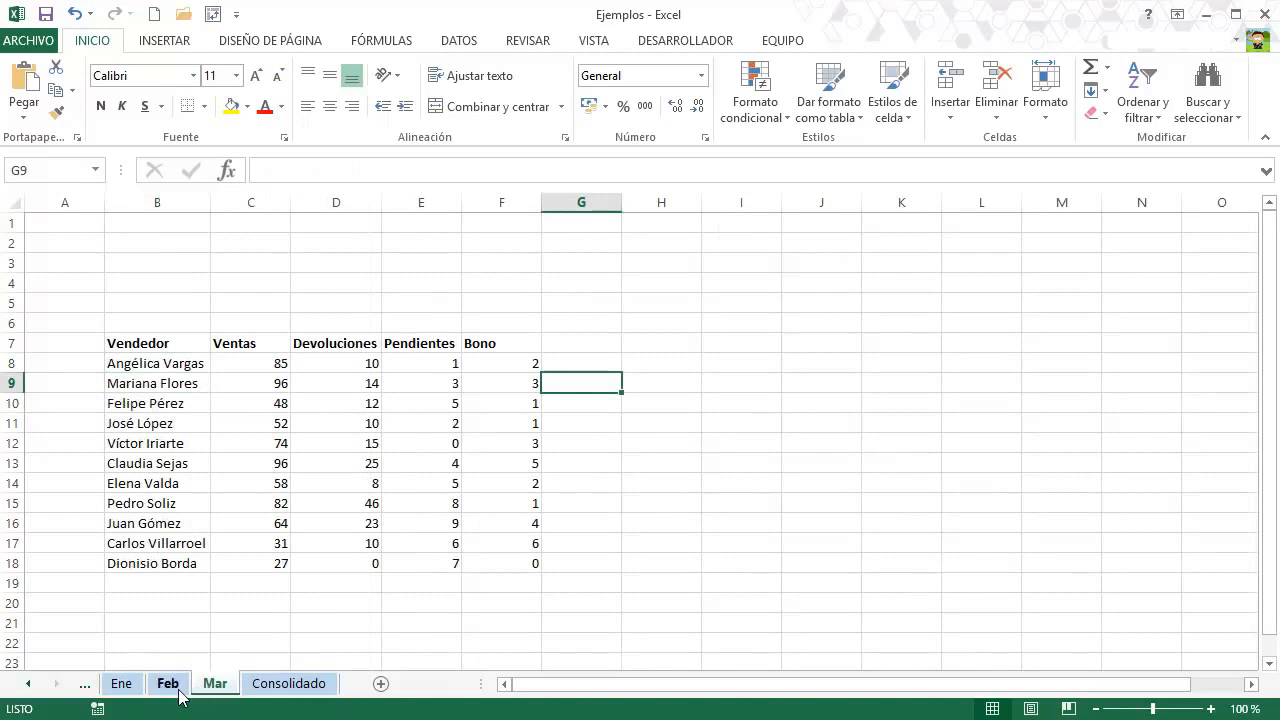
Compare the seller tables on the Ene, Feb and Mar sheets, checking their column headers and row order.
left_click(121, 688)
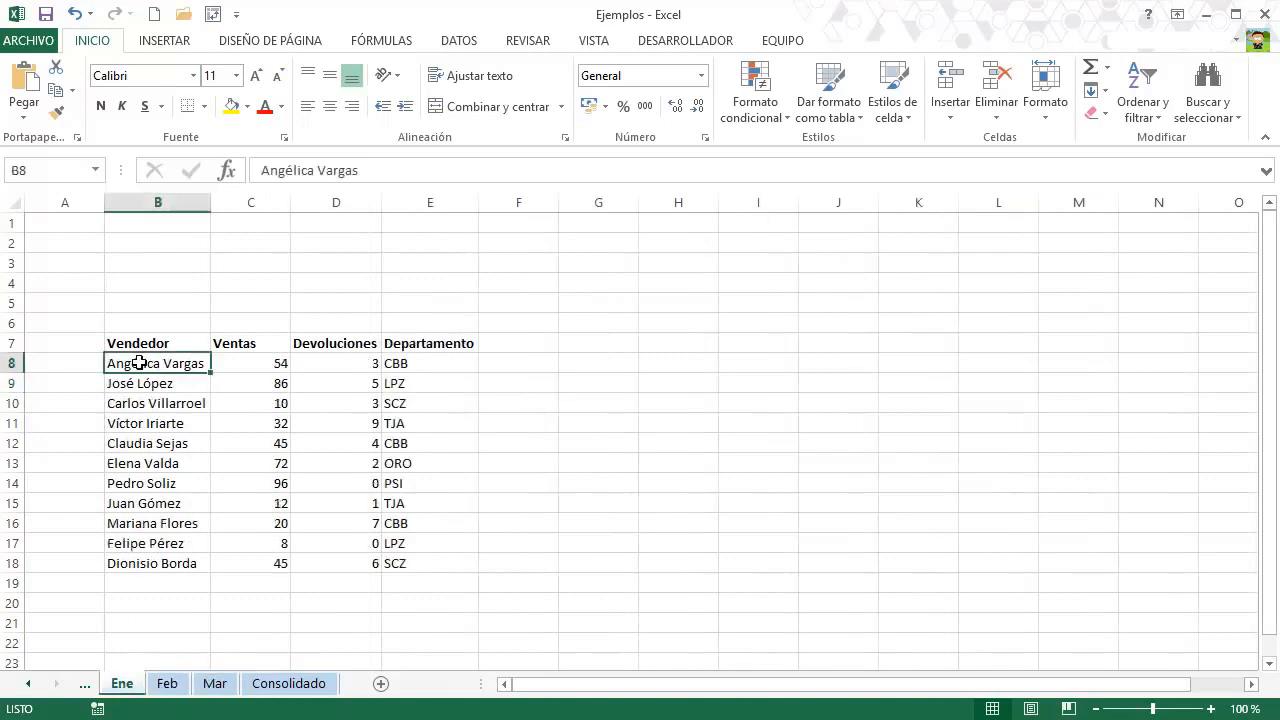
left_click(168, 684)
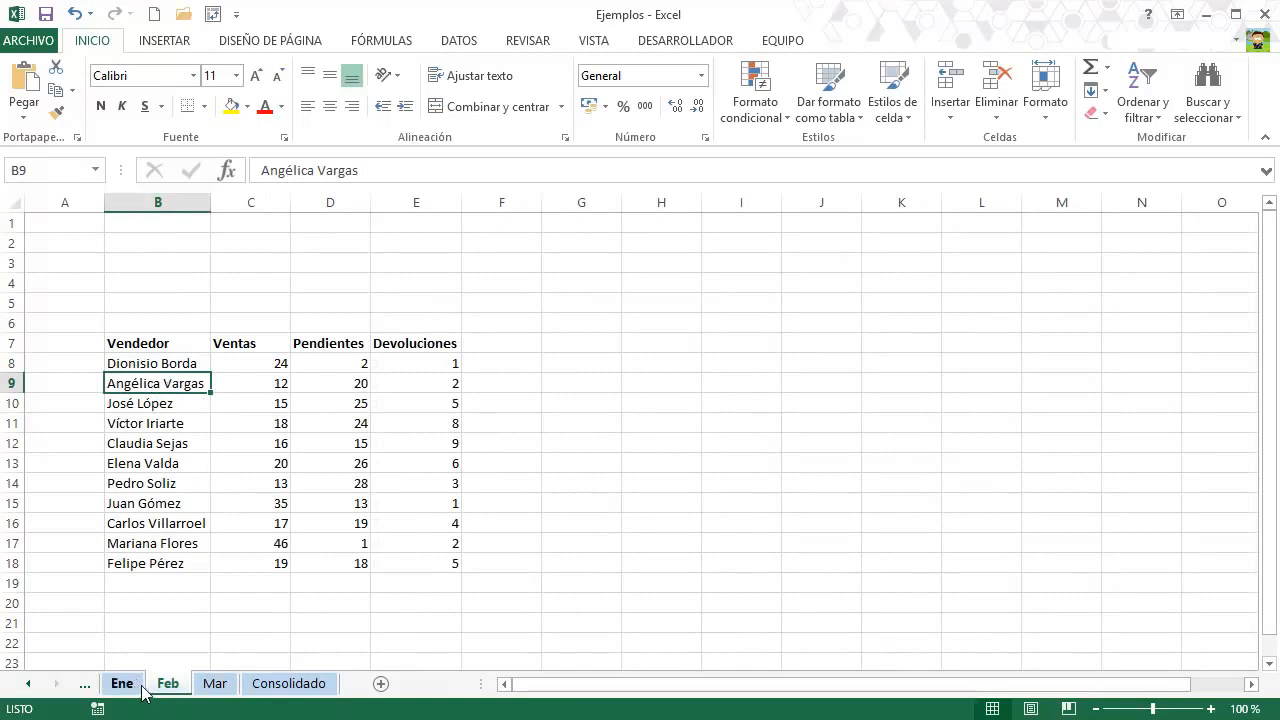
left_click(412, 342)
left_click(215, 683)
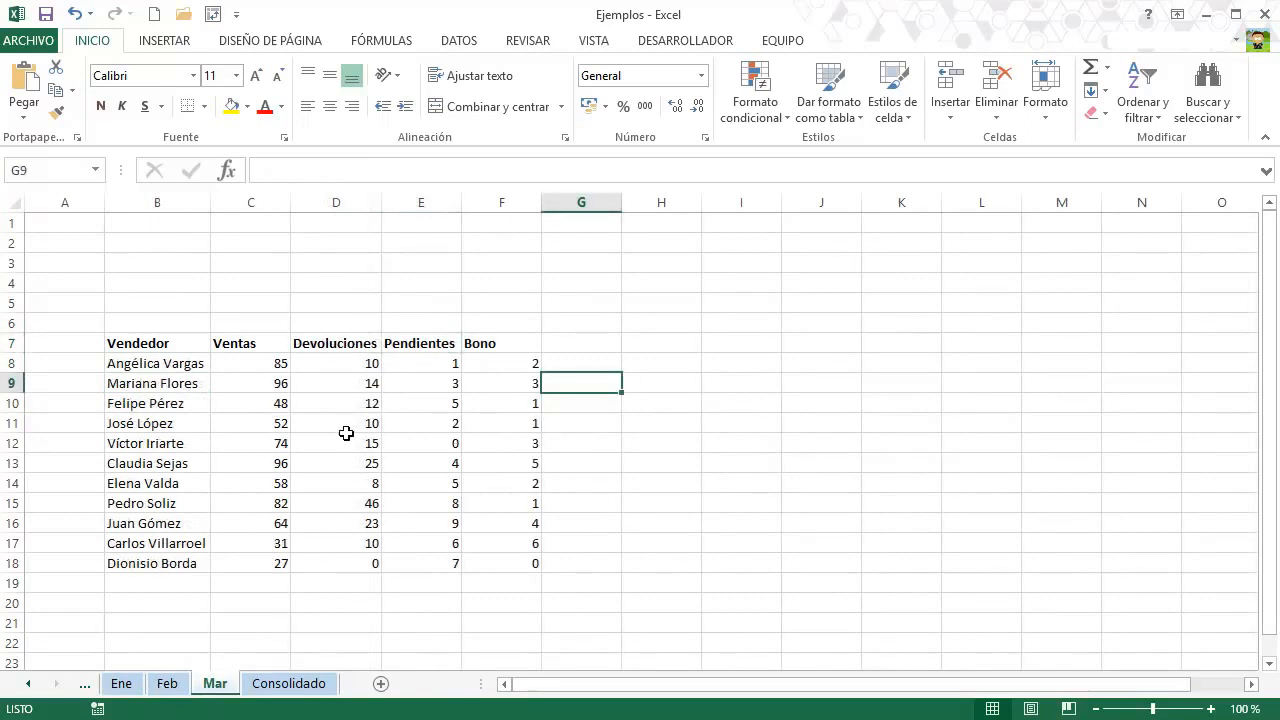
left_click(338, 343)
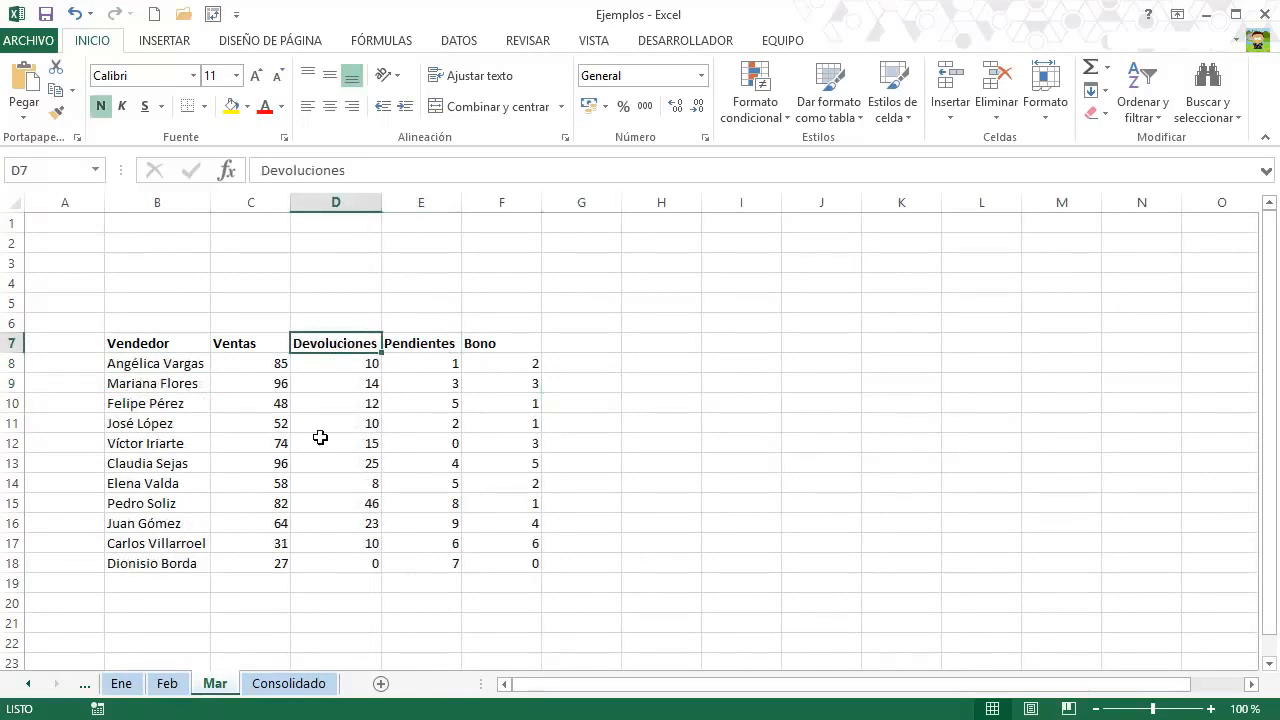
left_click(170, 684)
left_click(213, 688)
Start a data consolidation at cell B2 of the Consolidado sheet with Suma as the function.
left_click(300, 684)
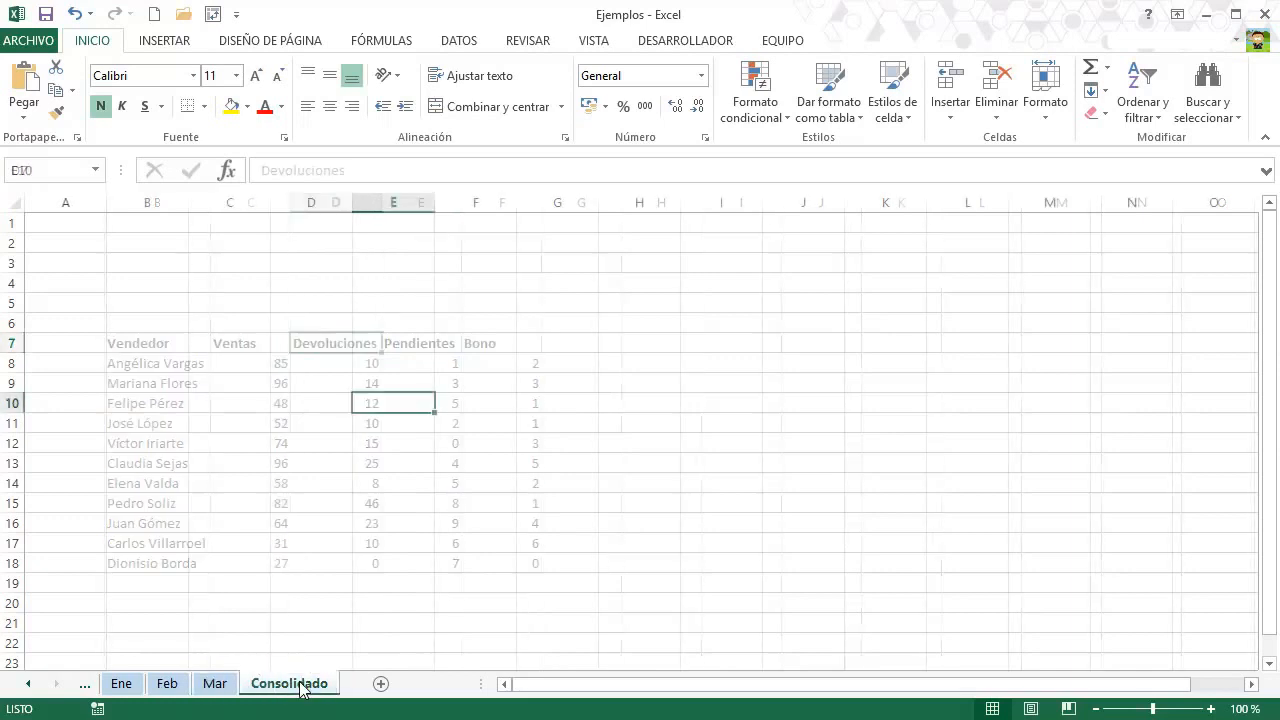
left_click(122, 242)
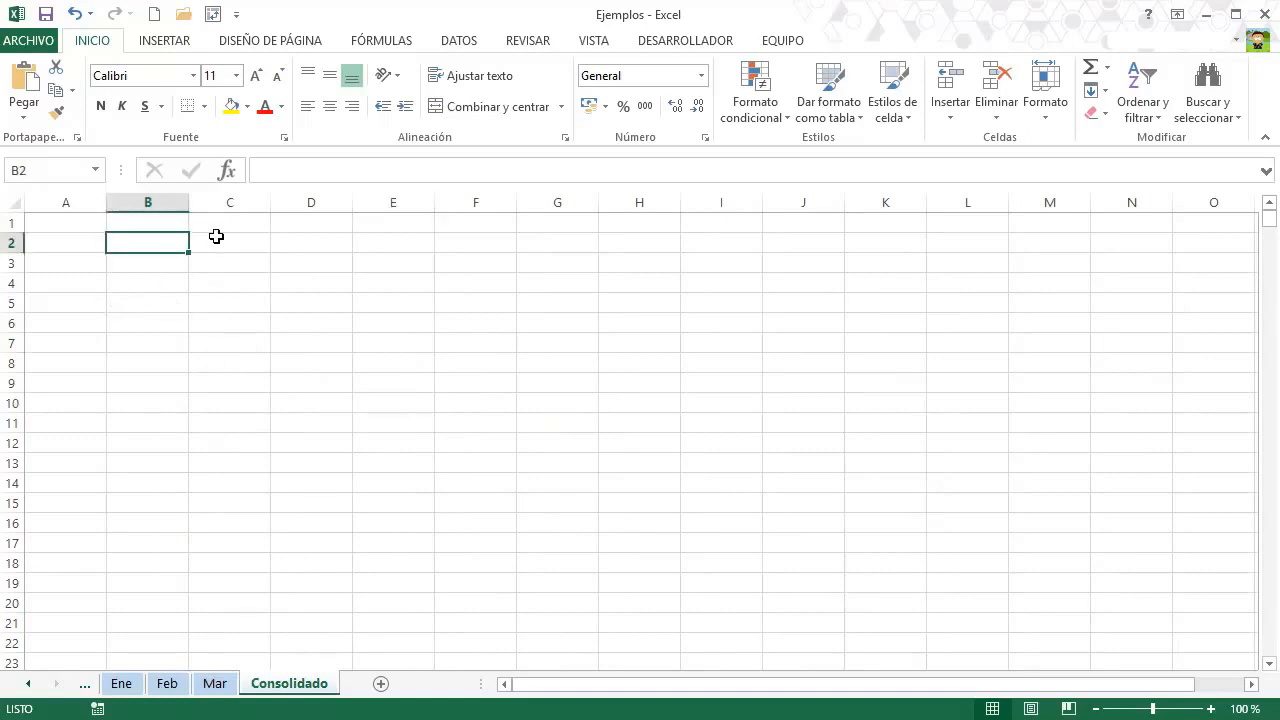
left_click(456, 42)
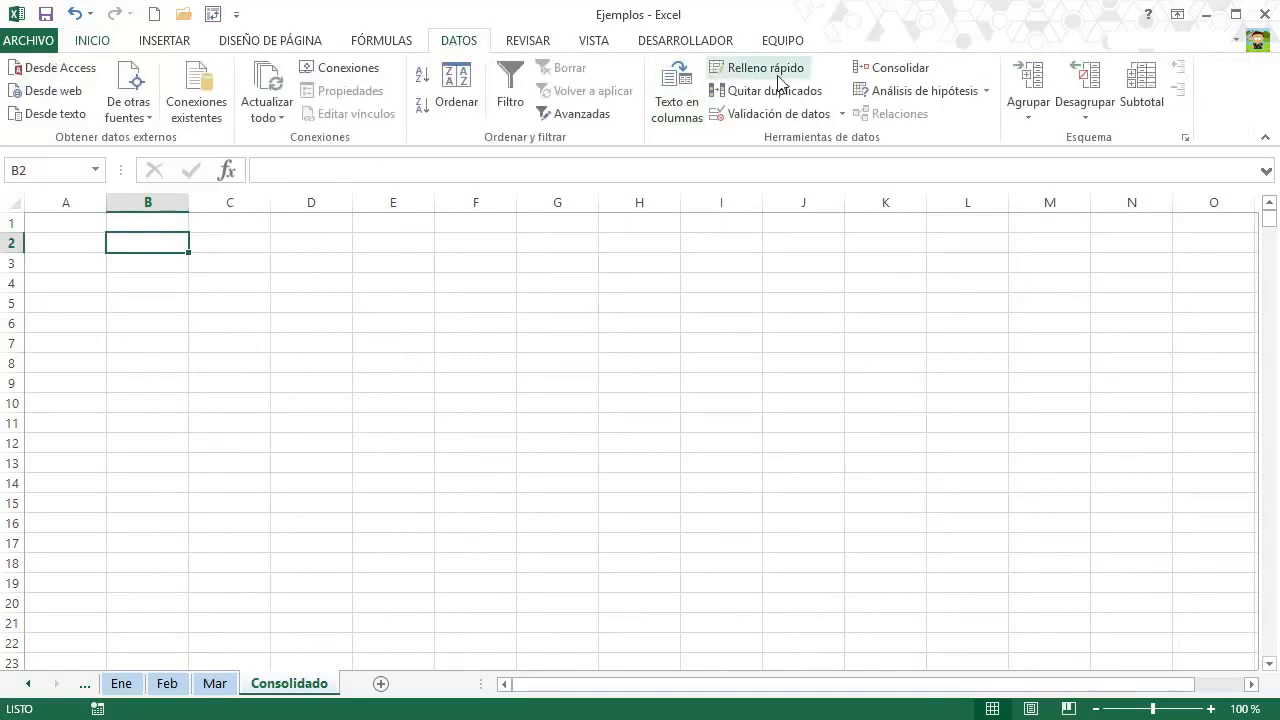
left_click(897, 79)
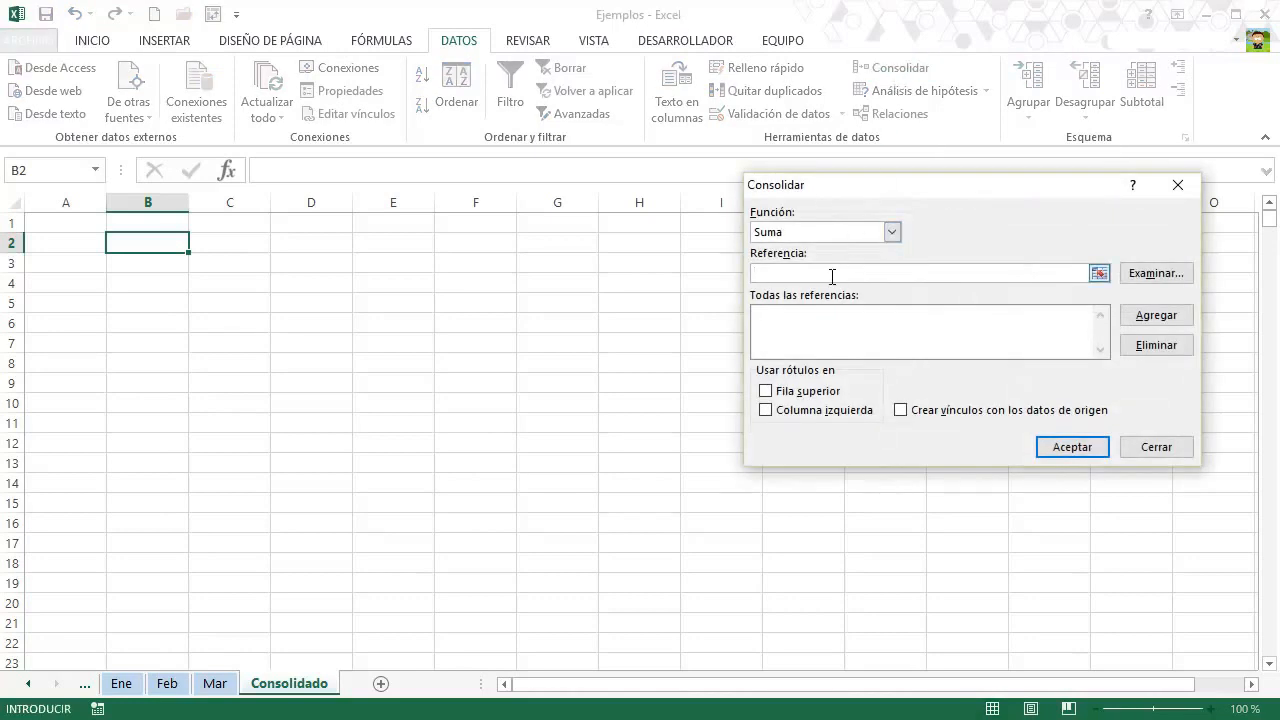
left_click(894, 230)
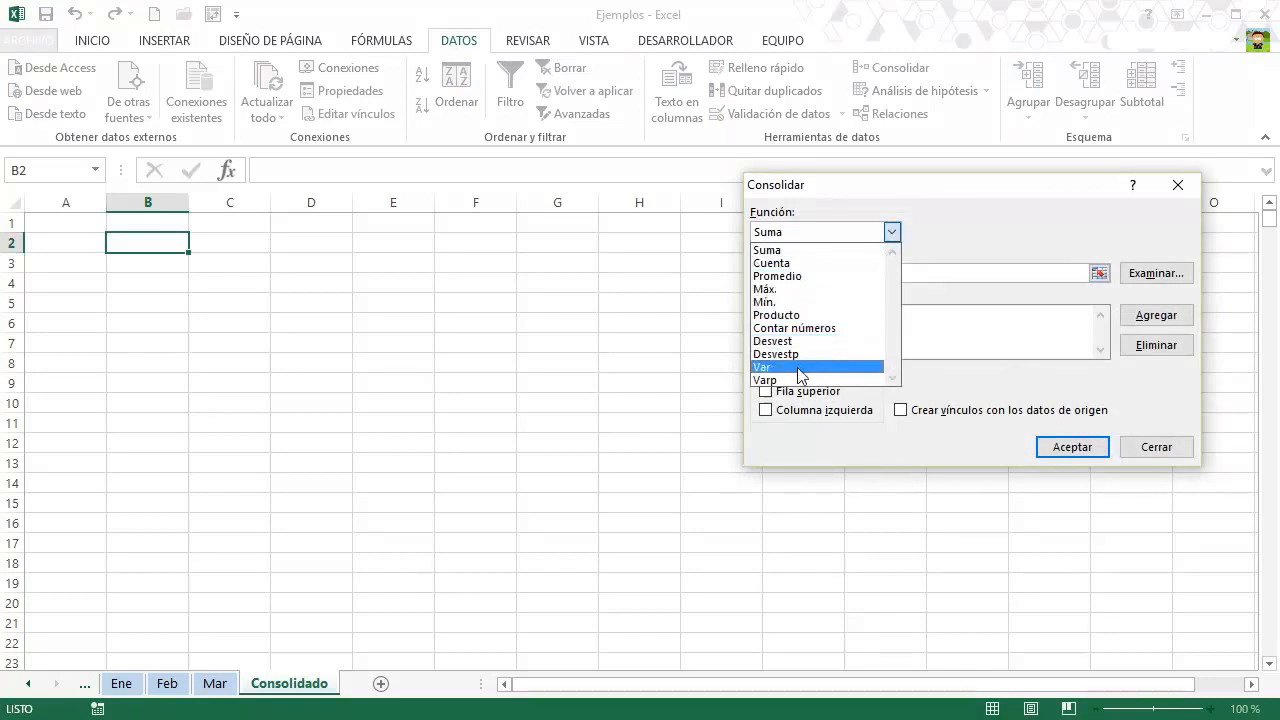
left_click(805, 254)
left_click(807, 274)
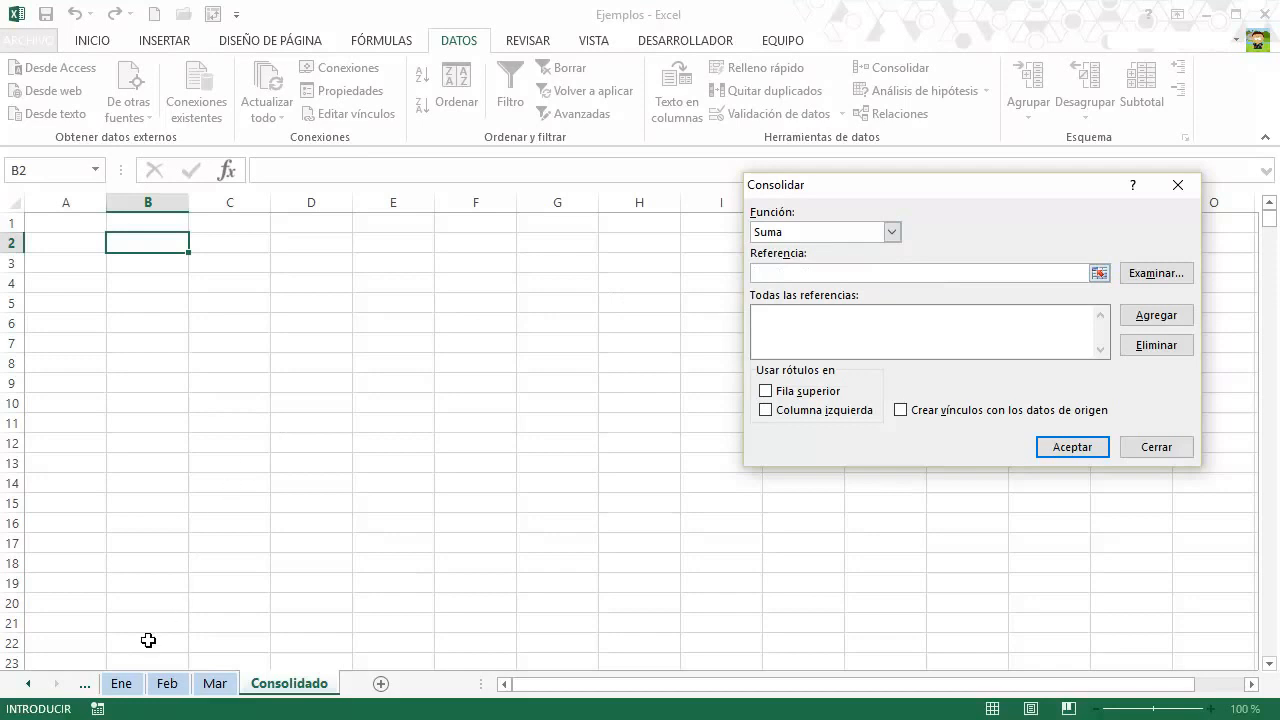
Add the ranges Ene!$B$7:$E$18, Feb!$B$7:$E$18 and Mar!$B$7:$F$18 to the consolidation references.
left_click(122, 685)
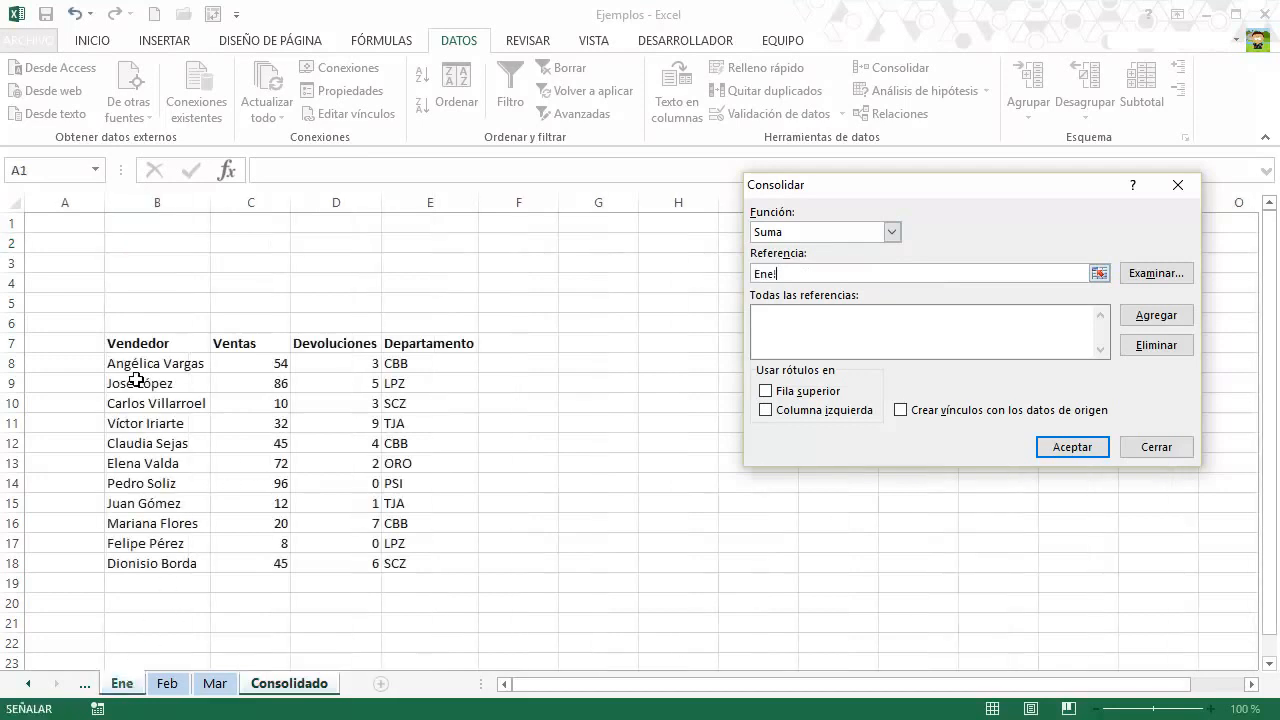
left_click_drag(127, 350, 411, 571)
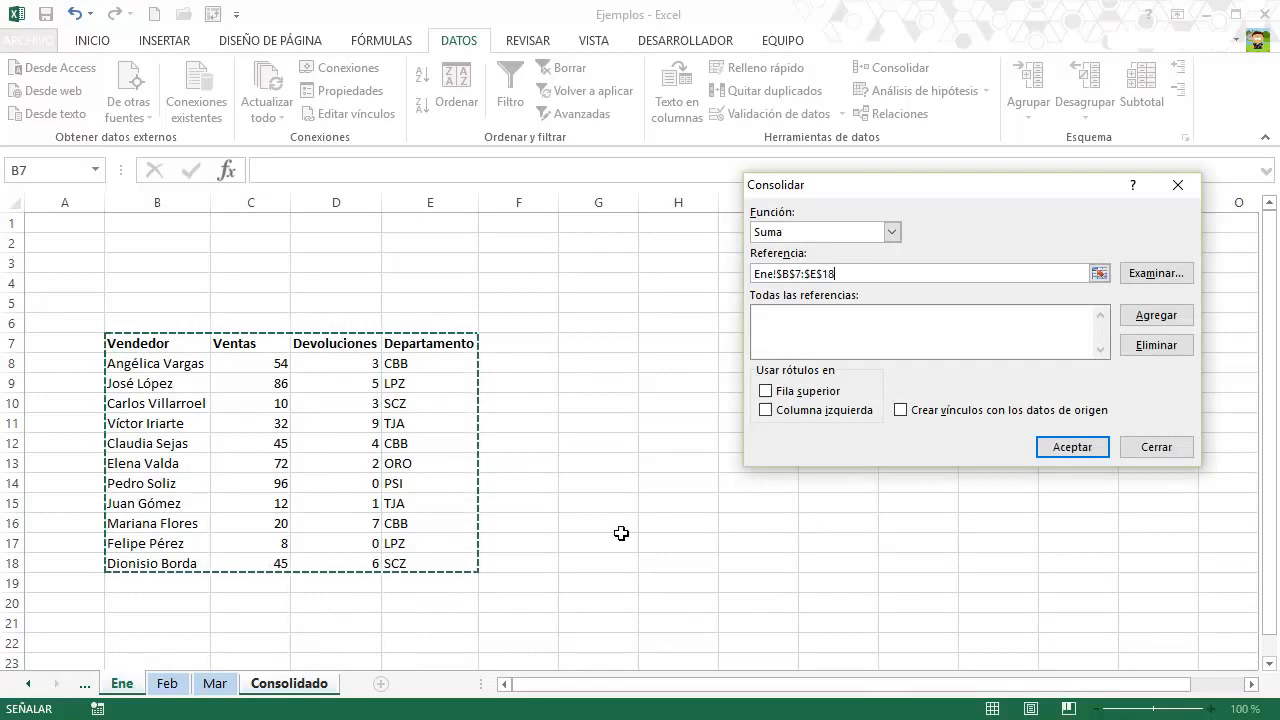
left_click(1154, 318)
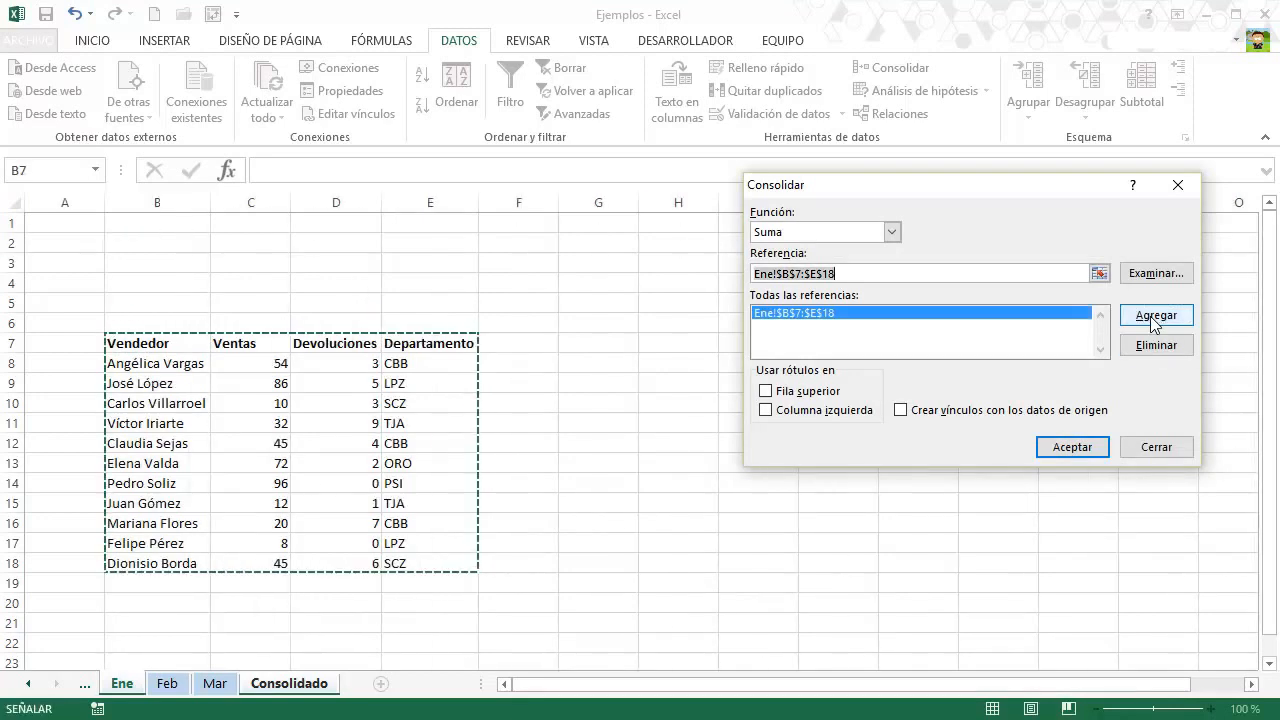
left_click(170, 685)
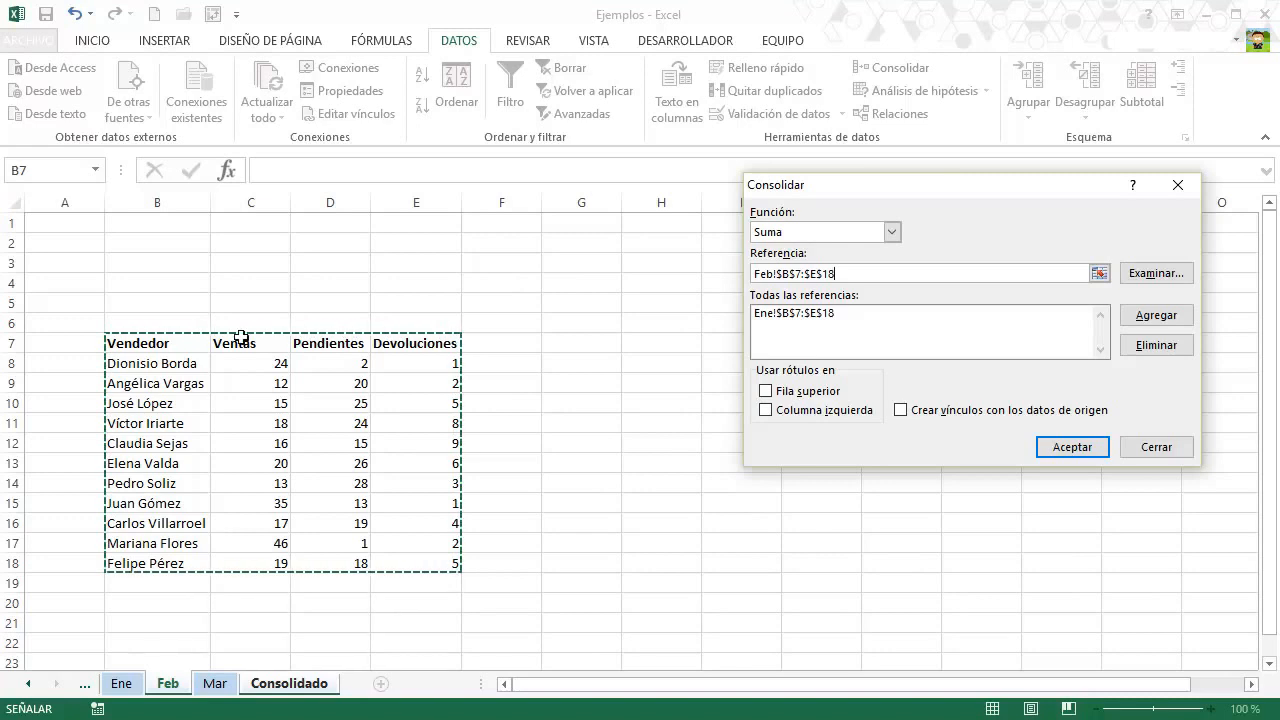
left_click(1150, 327)
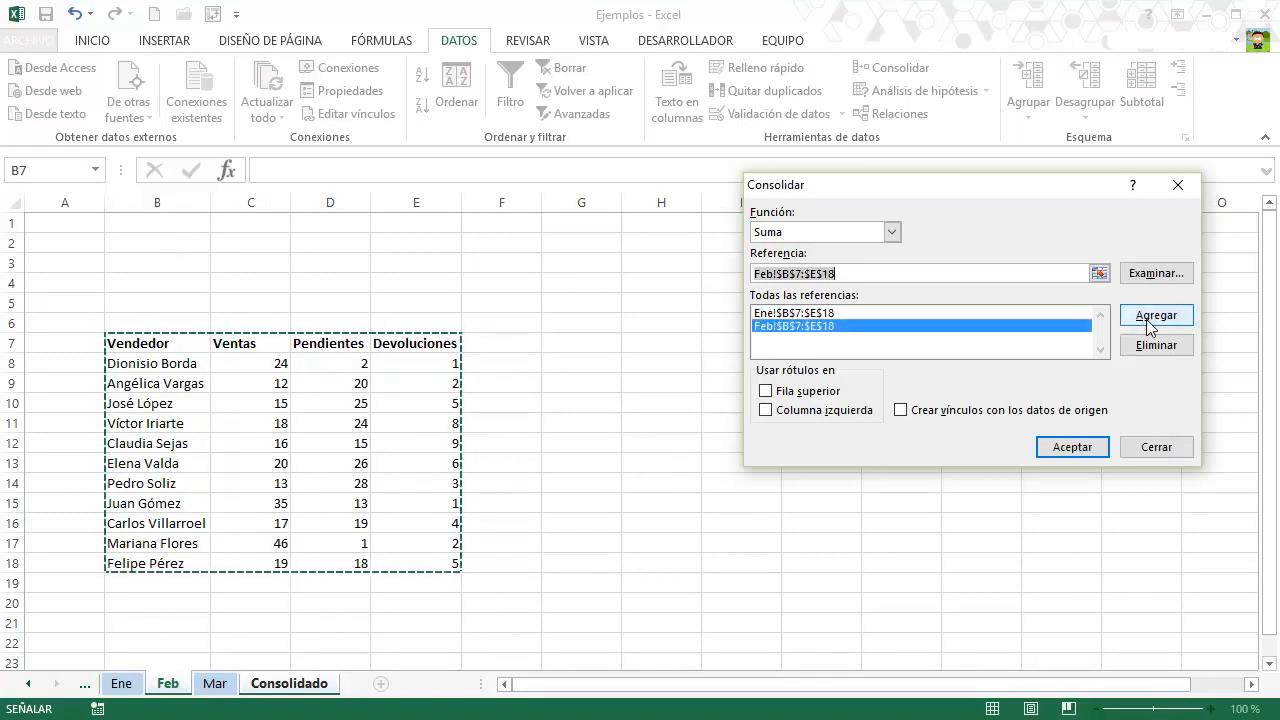
left_click(210, 686)
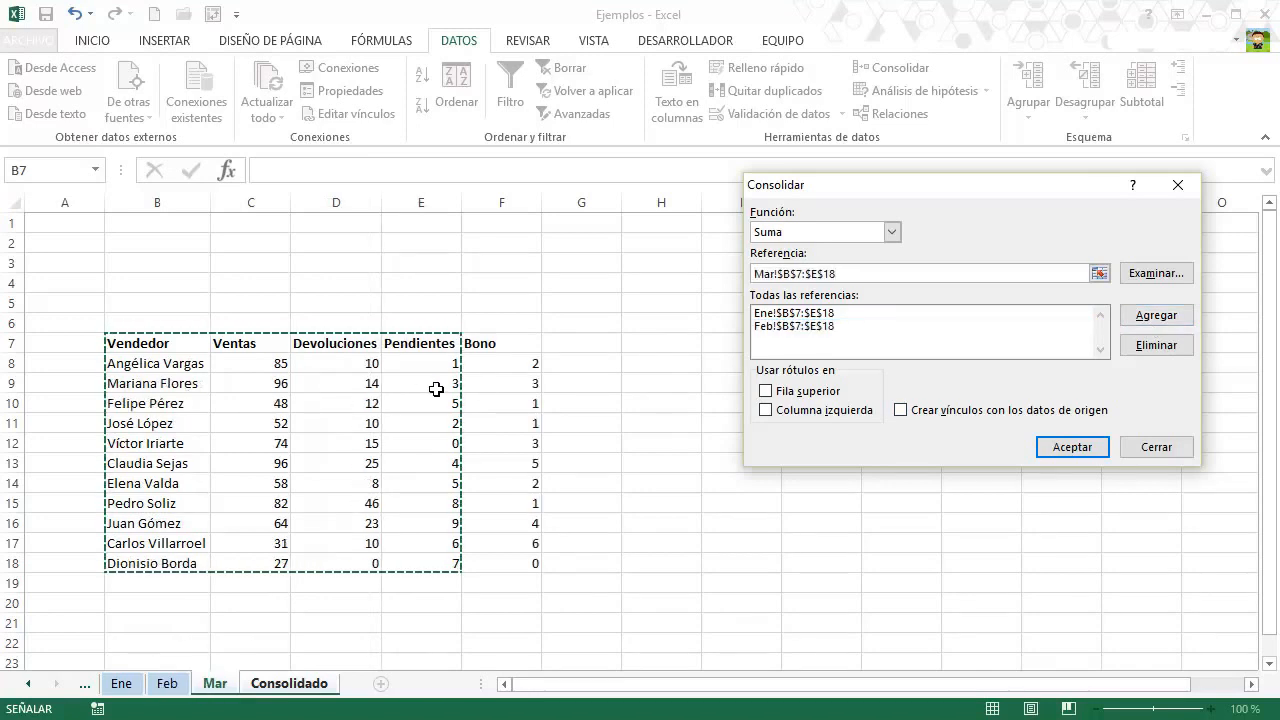
left_click_drag(175, 340, 491, 565)
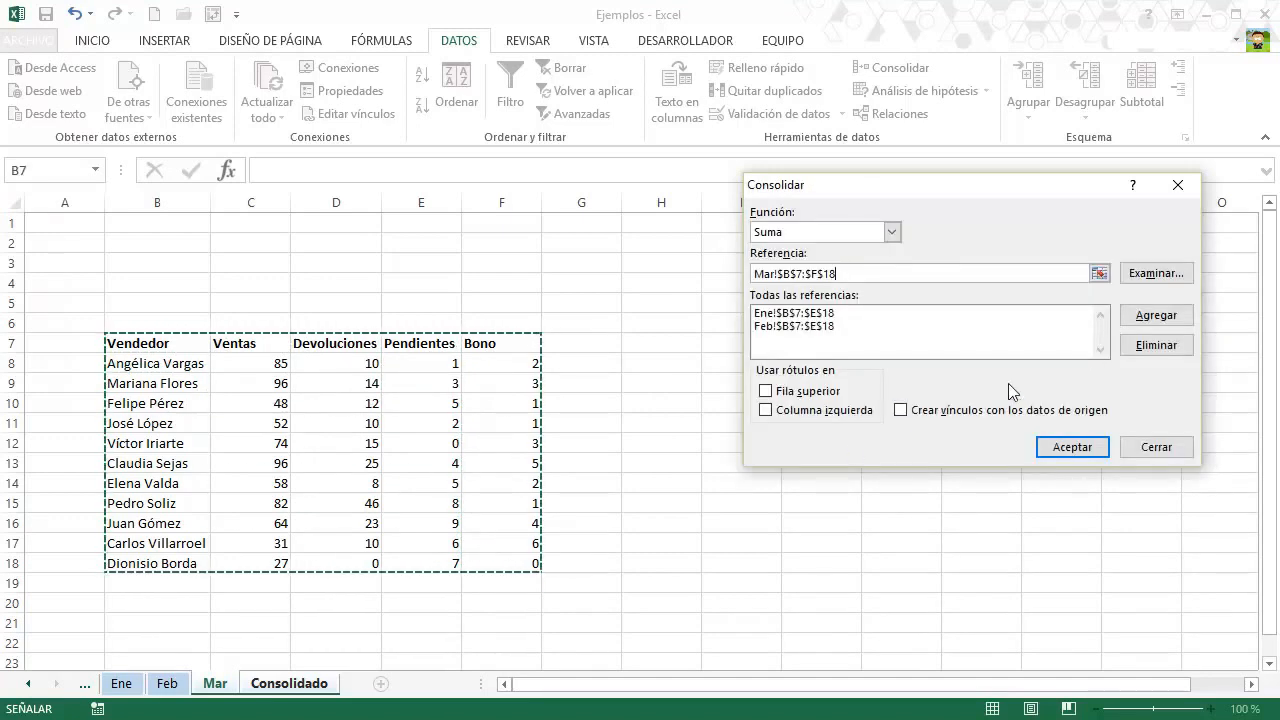
left_click(1155, 318)
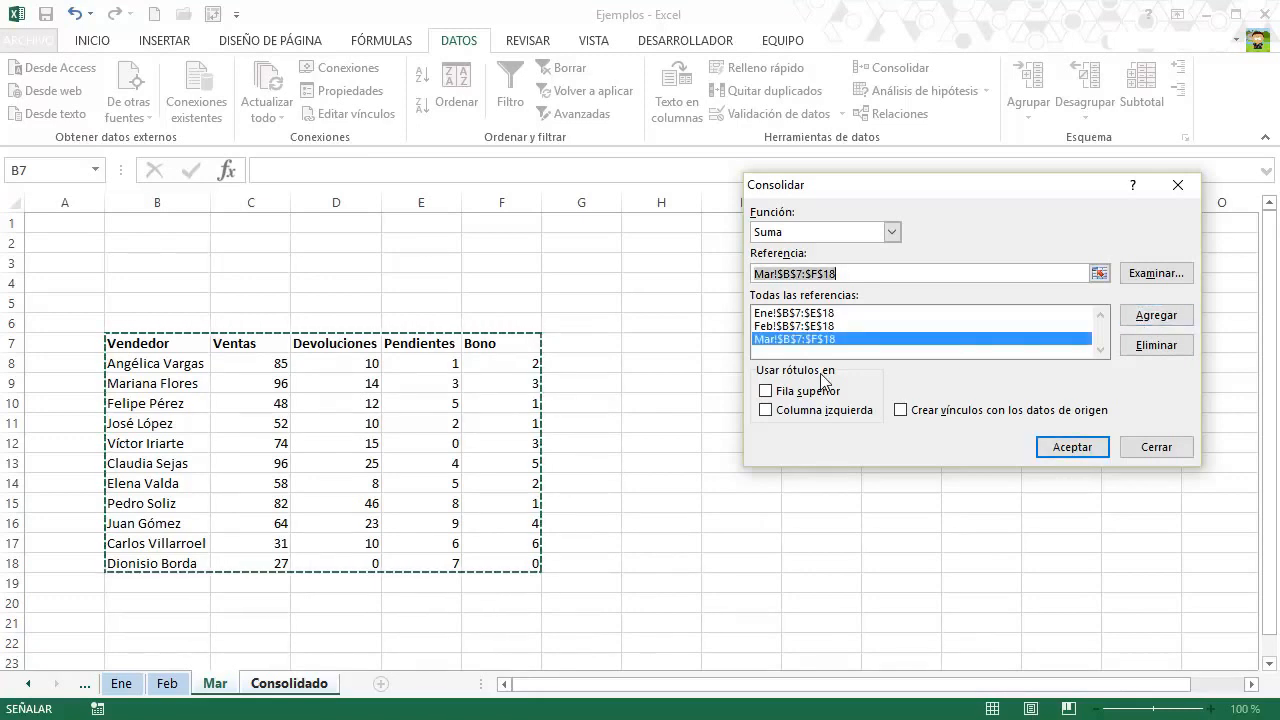
Use labels from both the top row and the left column, and create the consolidated sum table.
left_click(767, 391)
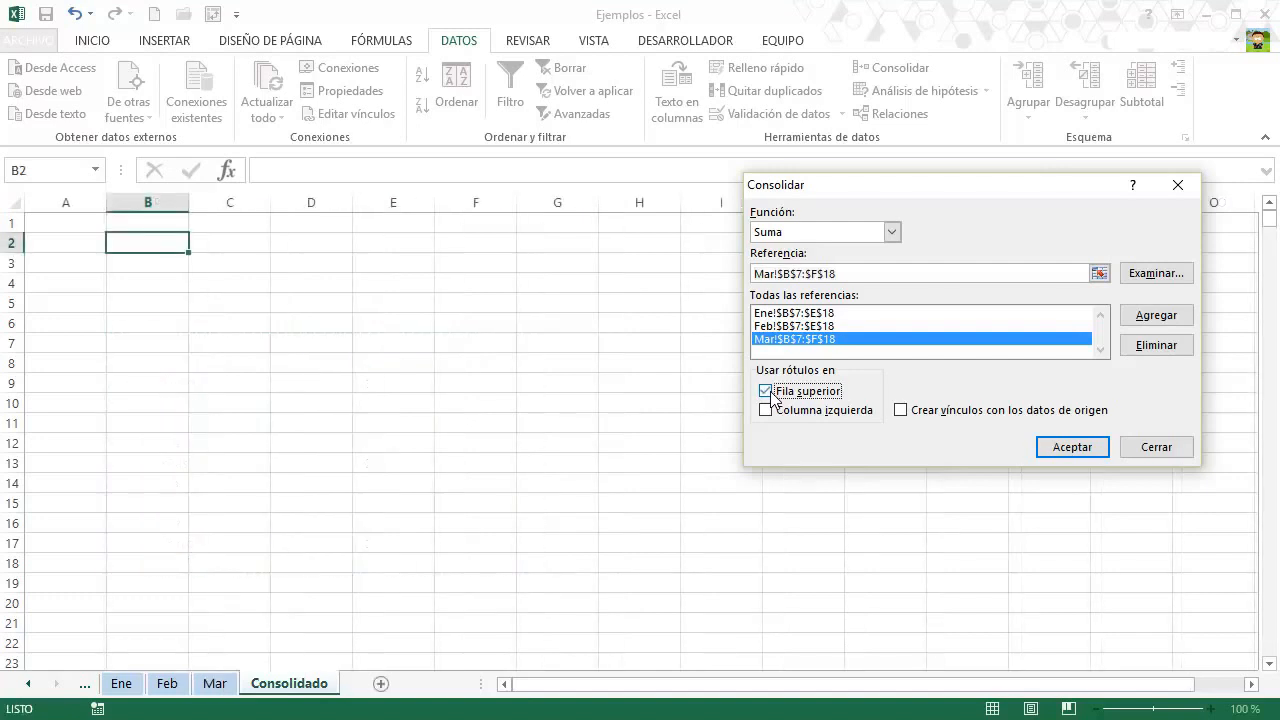
left_click(765, 410)
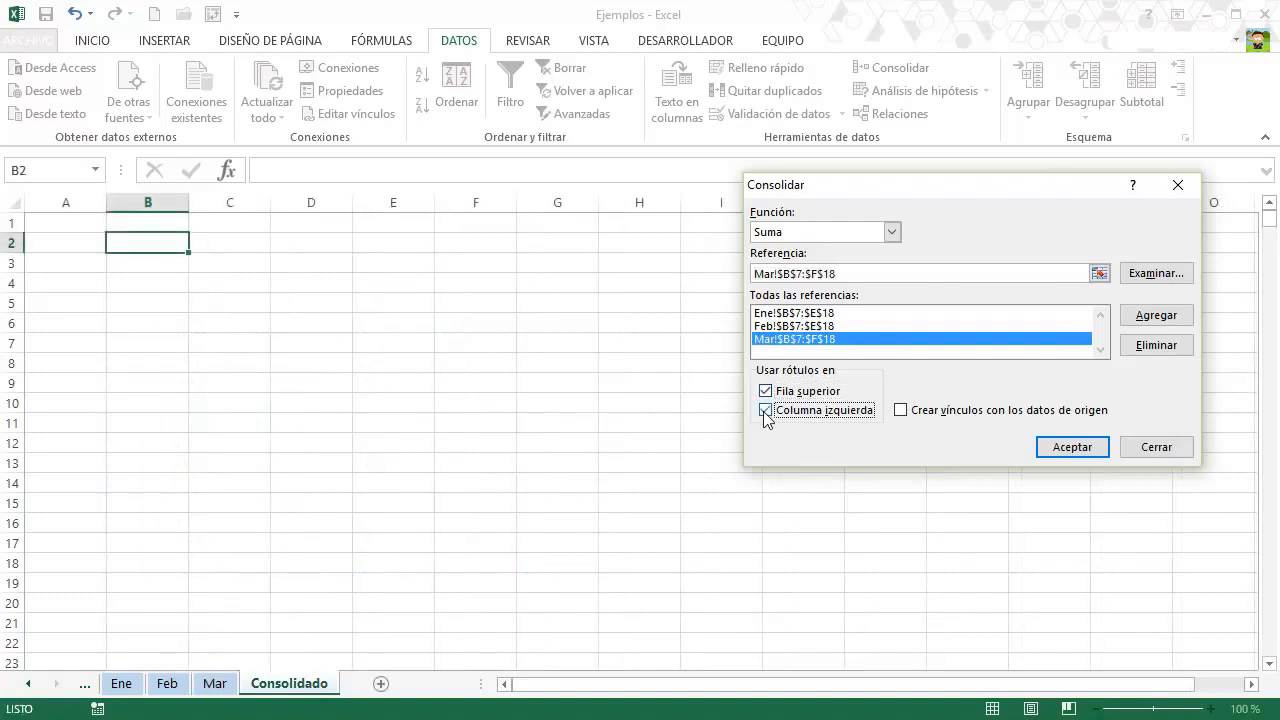
left_click(1072, 447)
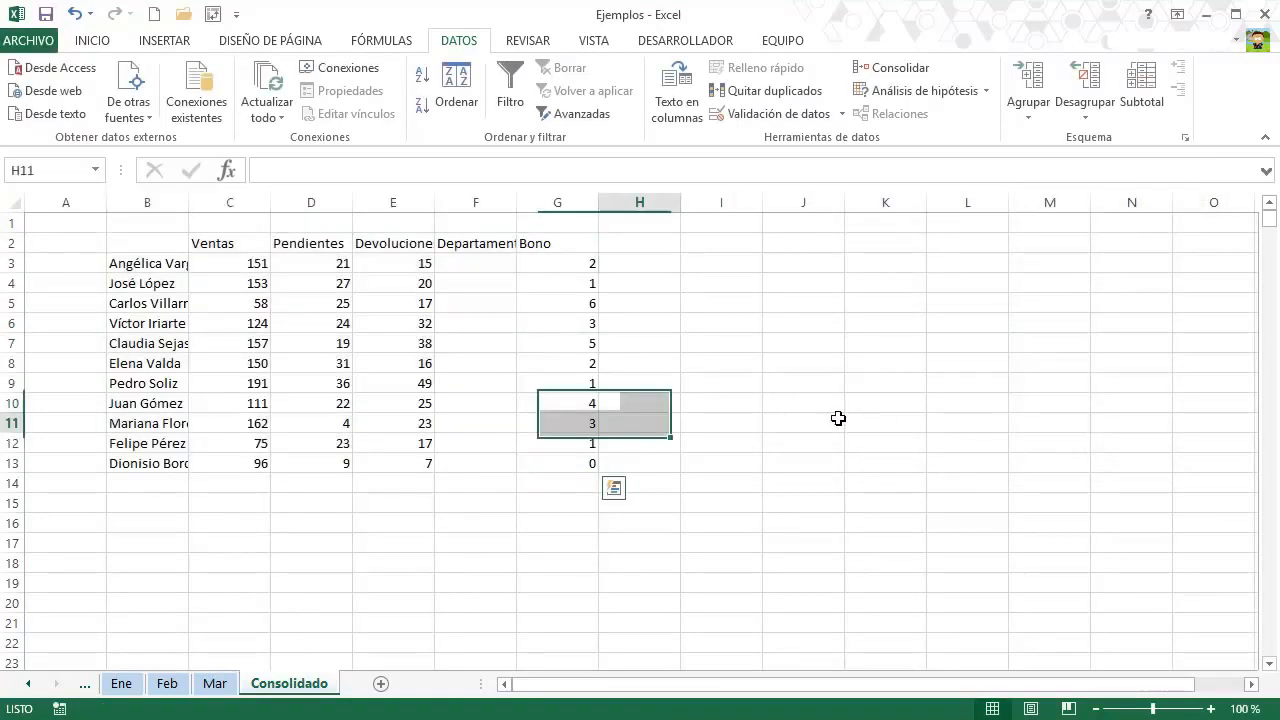
left_click(674, 423)
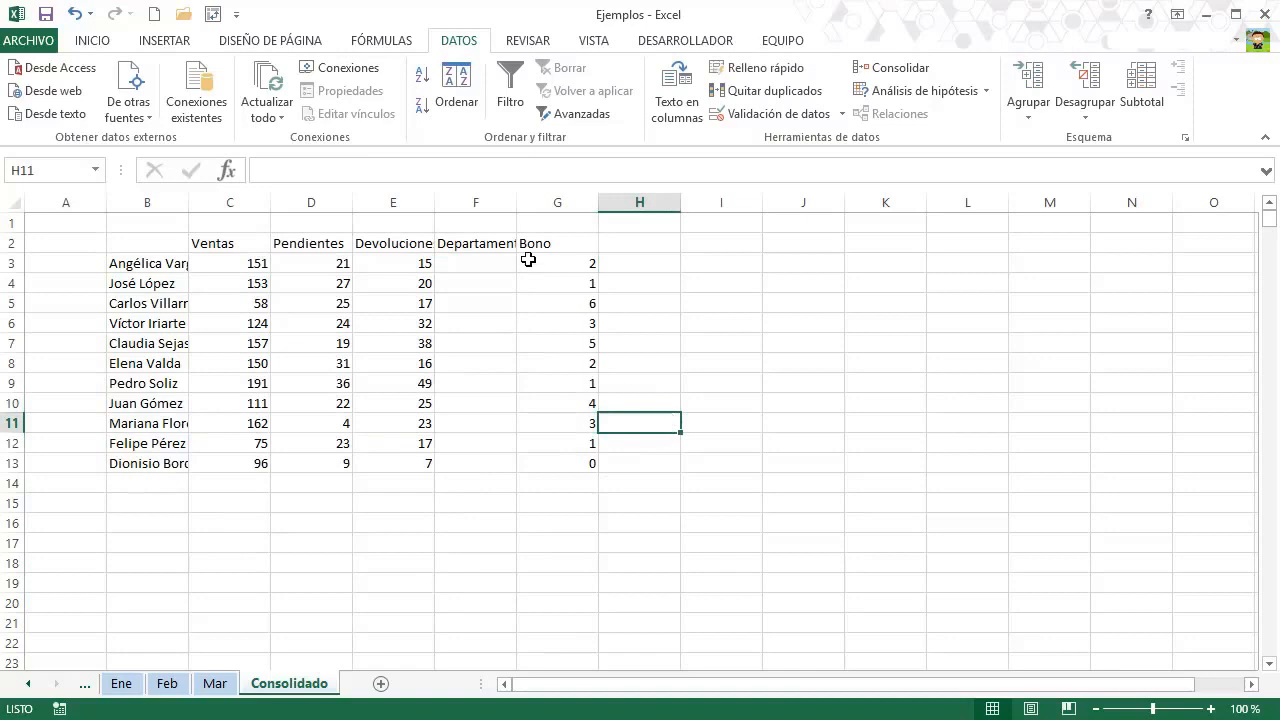
Compare the Departamento column of the consolidated table with the source column E7:E18 on the Ene sheet.
left_click_drag(490, 243, 462, 462)
left_click(124, 683)
left_click_drag(430, 343, 413, 562)
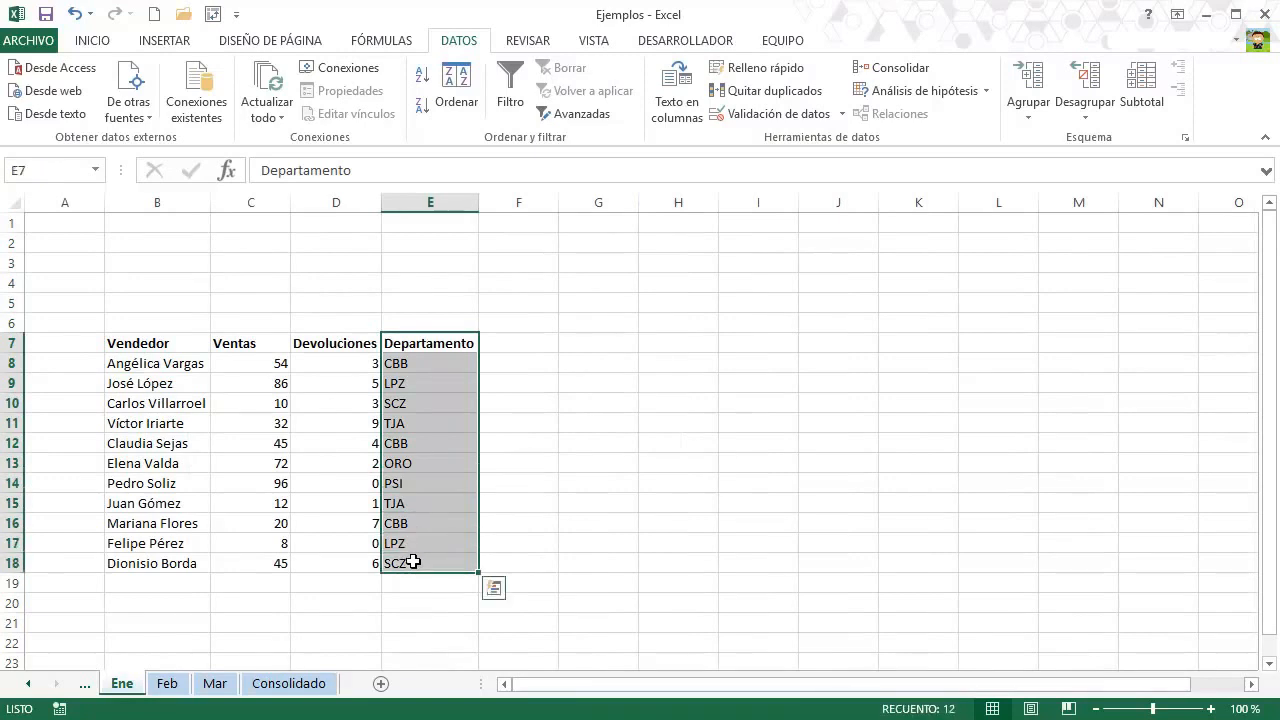
left_click(262, 686)
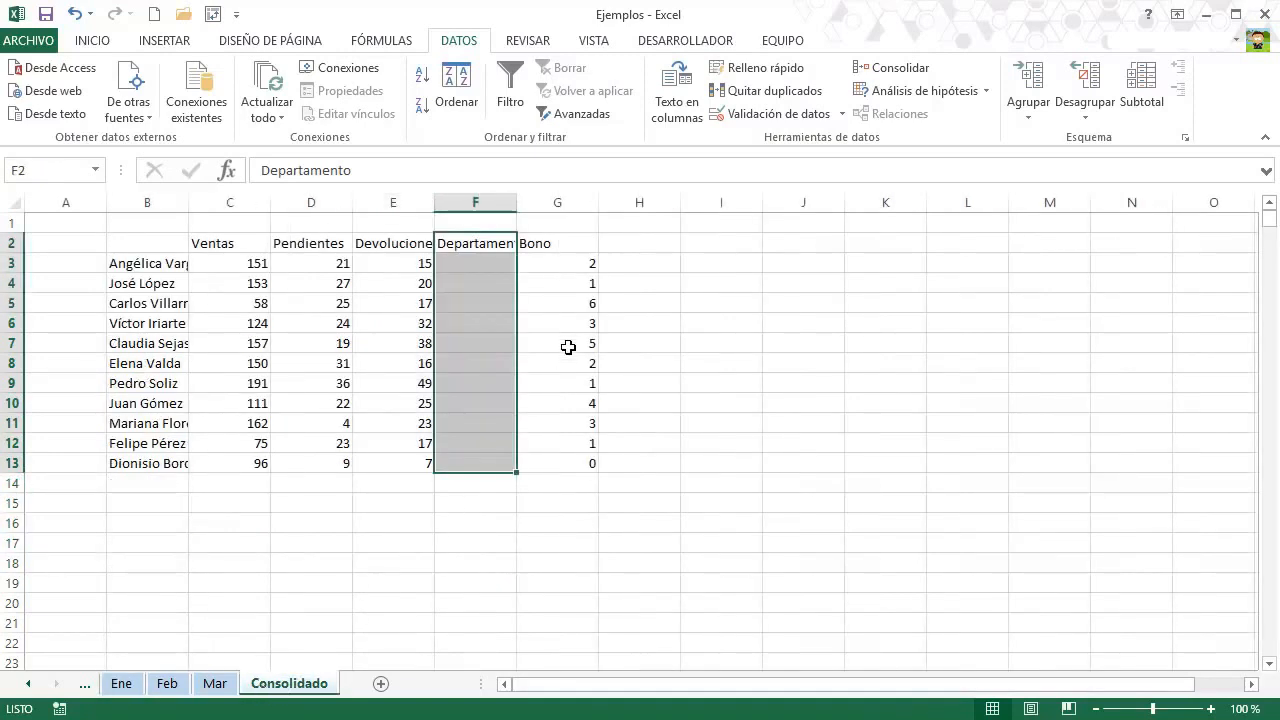
left_click(622, 318)
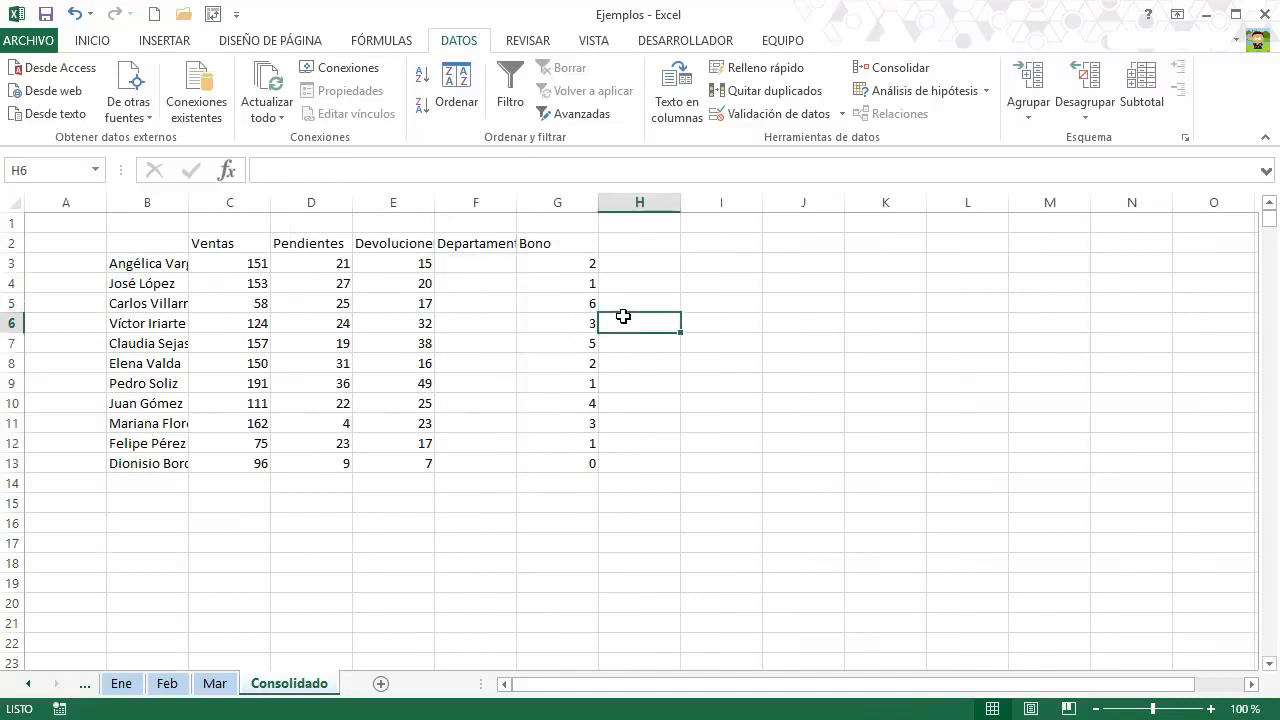
Consolidate the same three monthly ranges at cell I2 of the Consolidado sheet using the Promedio function.
left_click(701, 246)
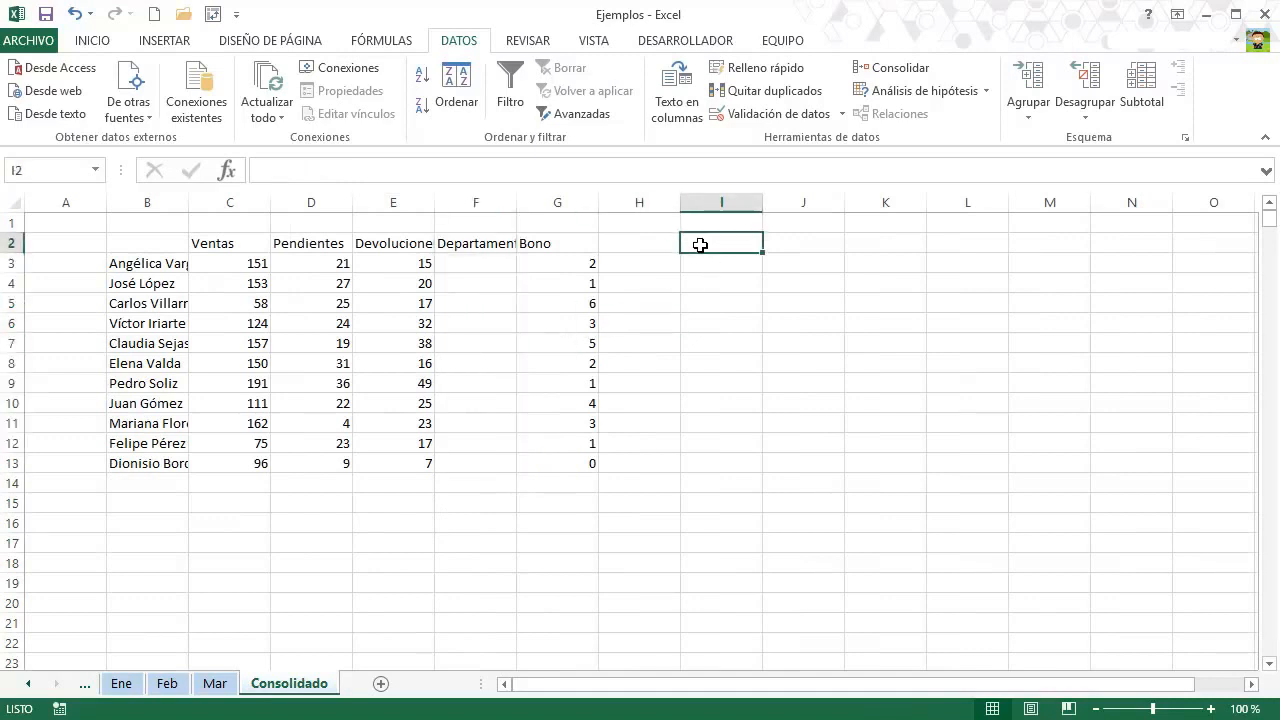
left_click(891, 72)
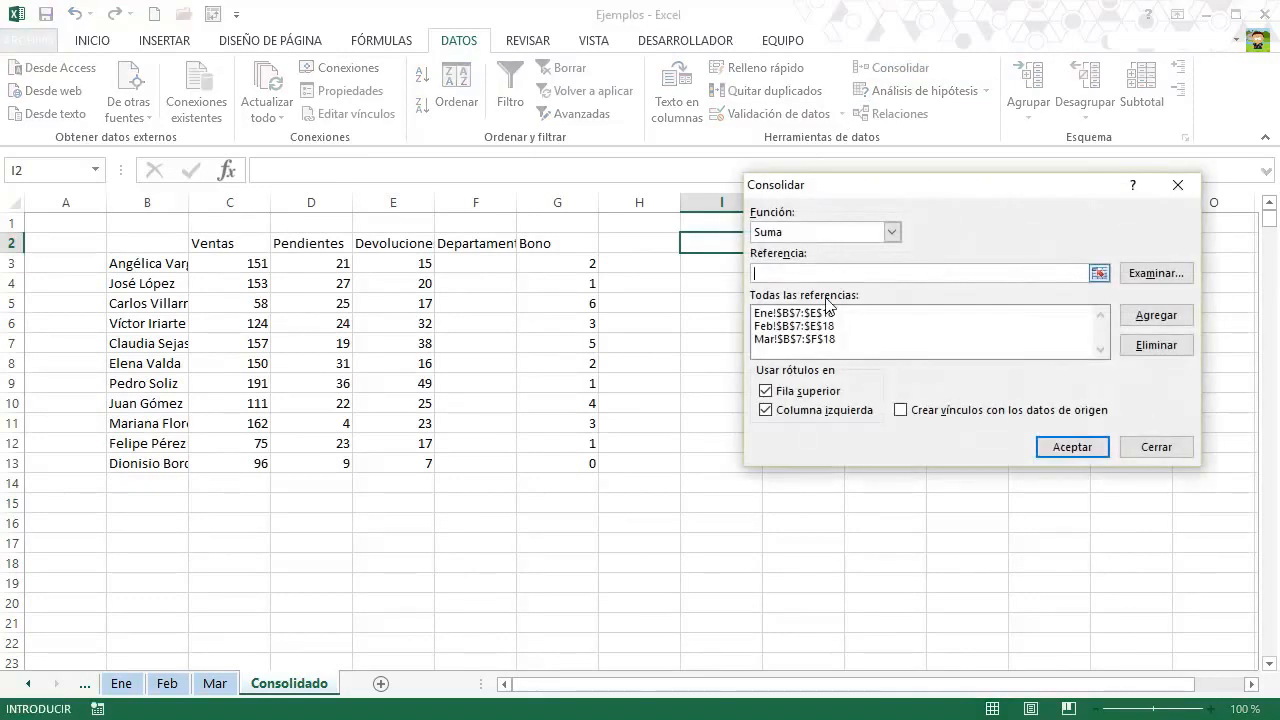
left_click(776, 314)
left_click(780, 326)
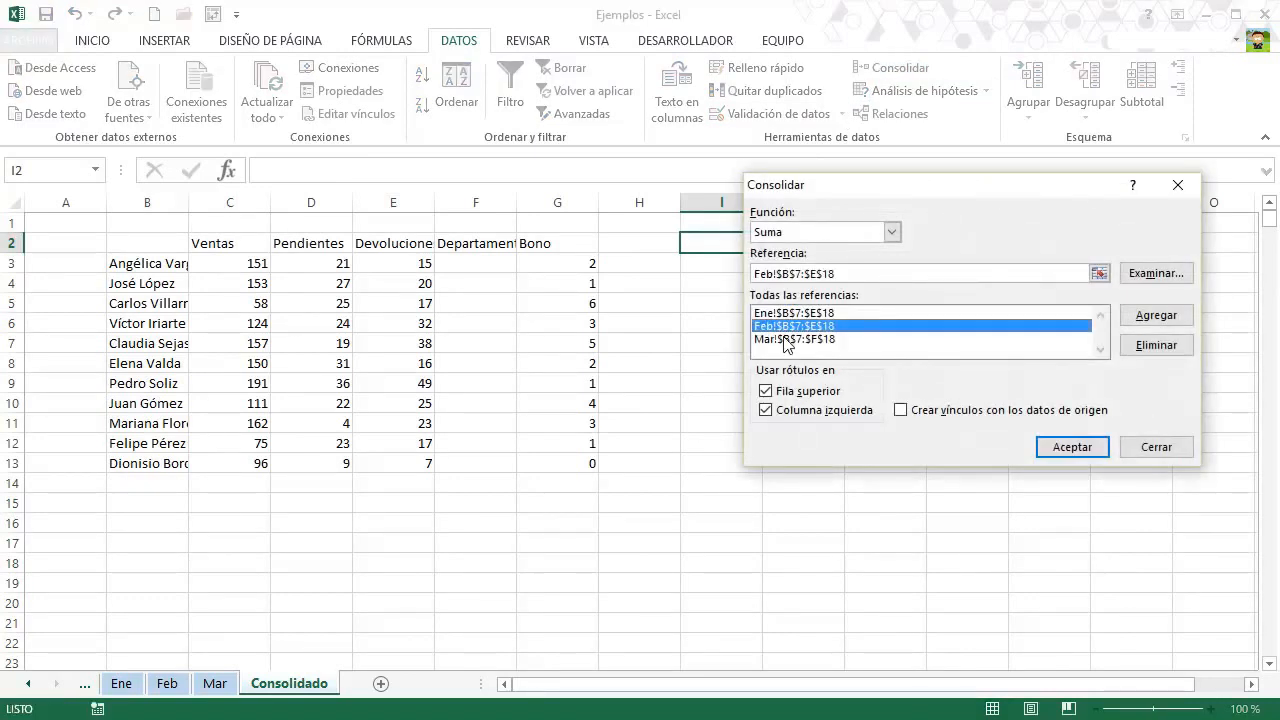
left_click(784, 339)
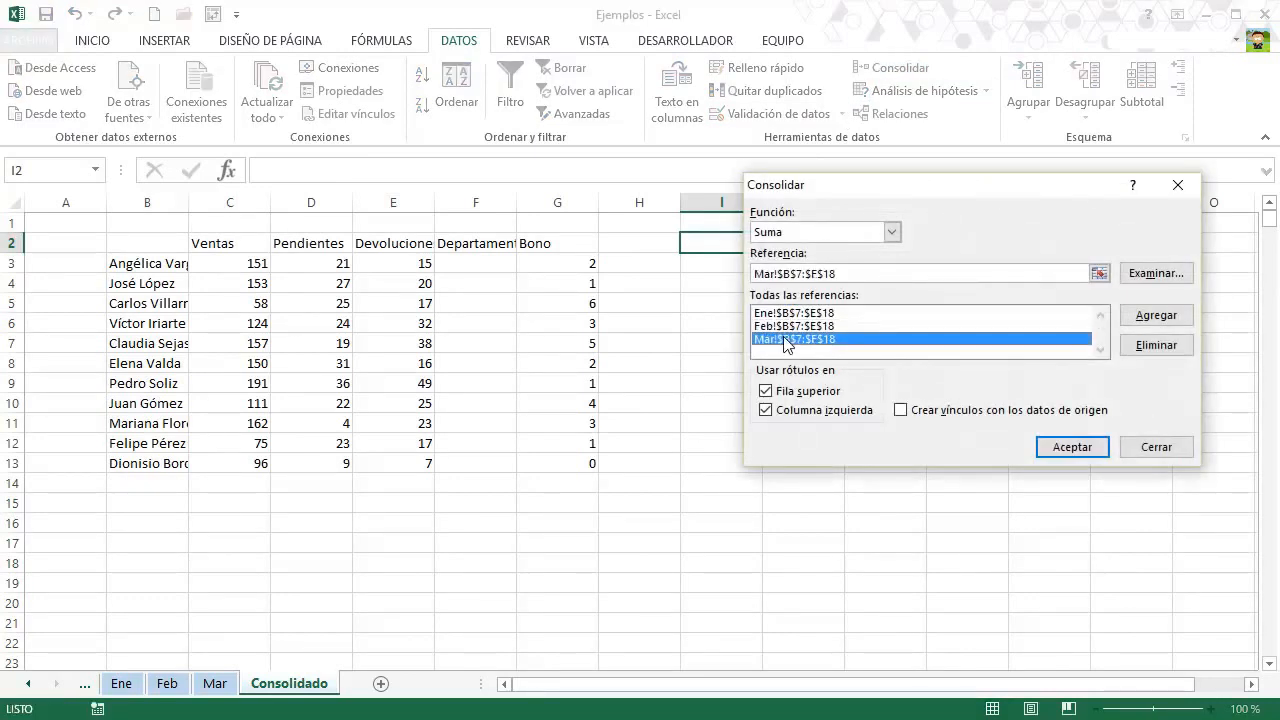
left_click(892, 232)
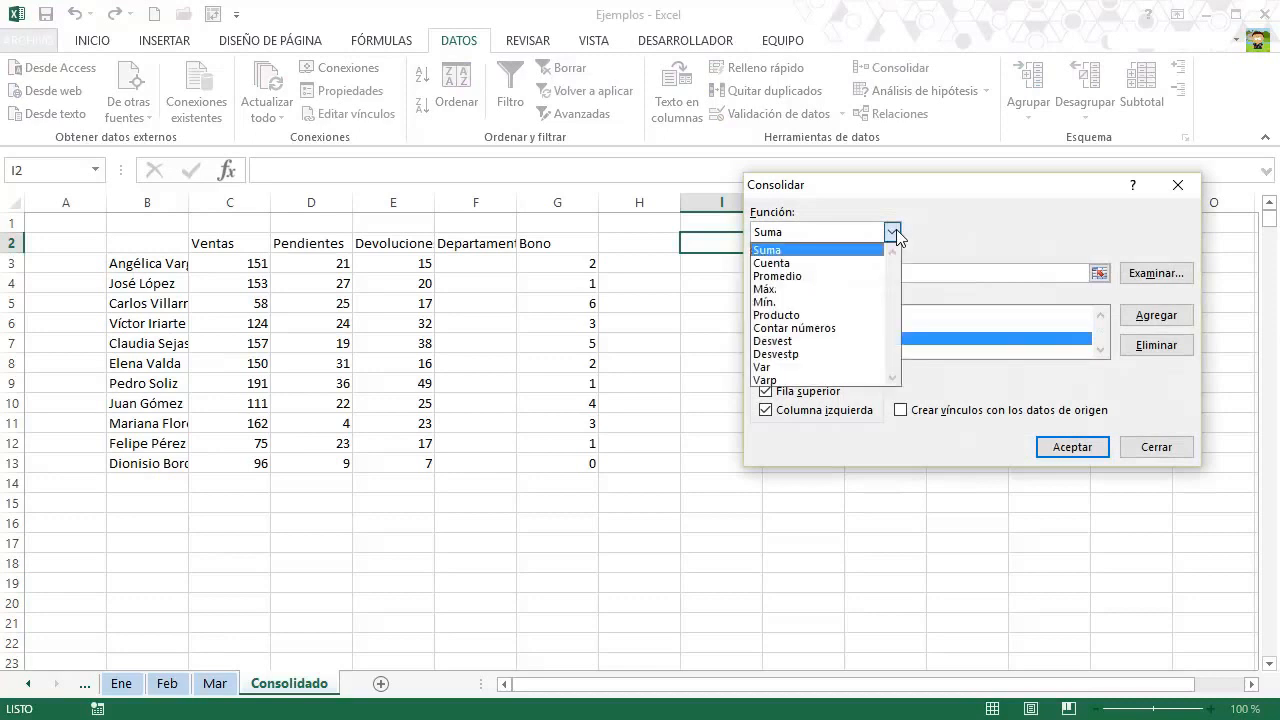
left_click(847, 276)
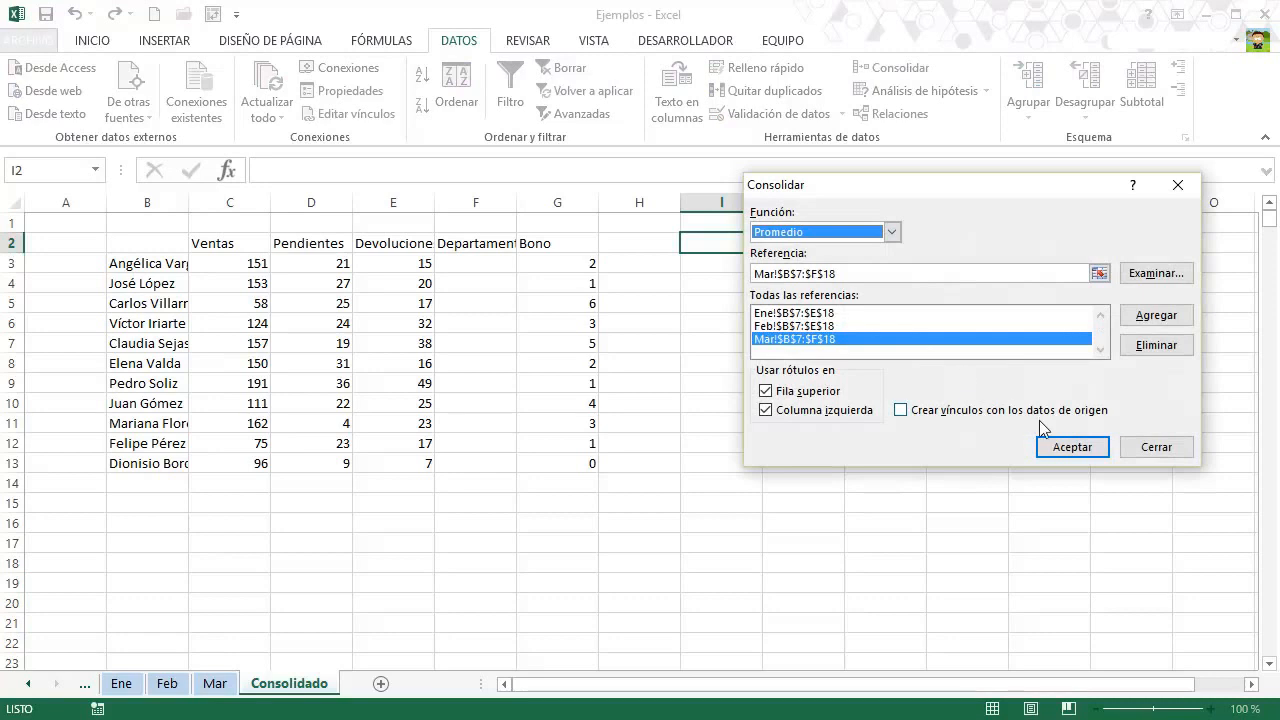
left_click(1076, 451)
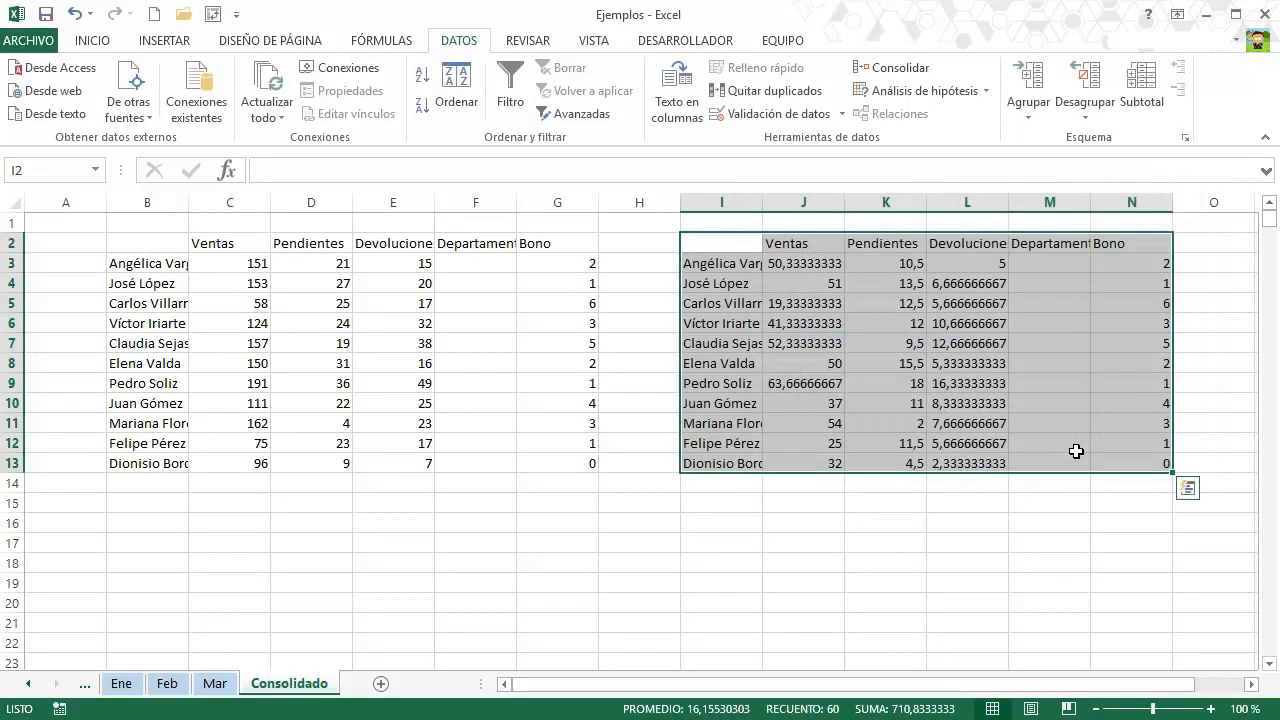
Examine the averaged Ventas values in J3:J13 and Pendientes values in K3:K13.
left_click(1076, 451)
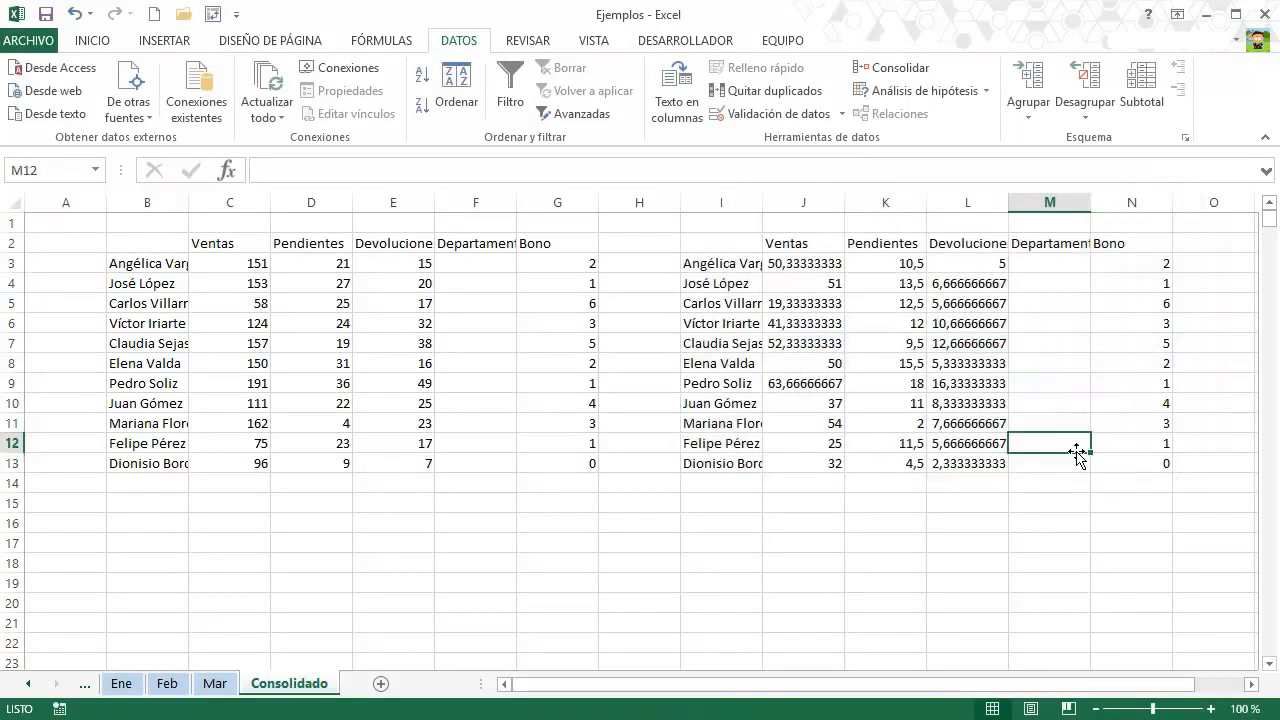
left_click_drag(820, 266, 816, 457)
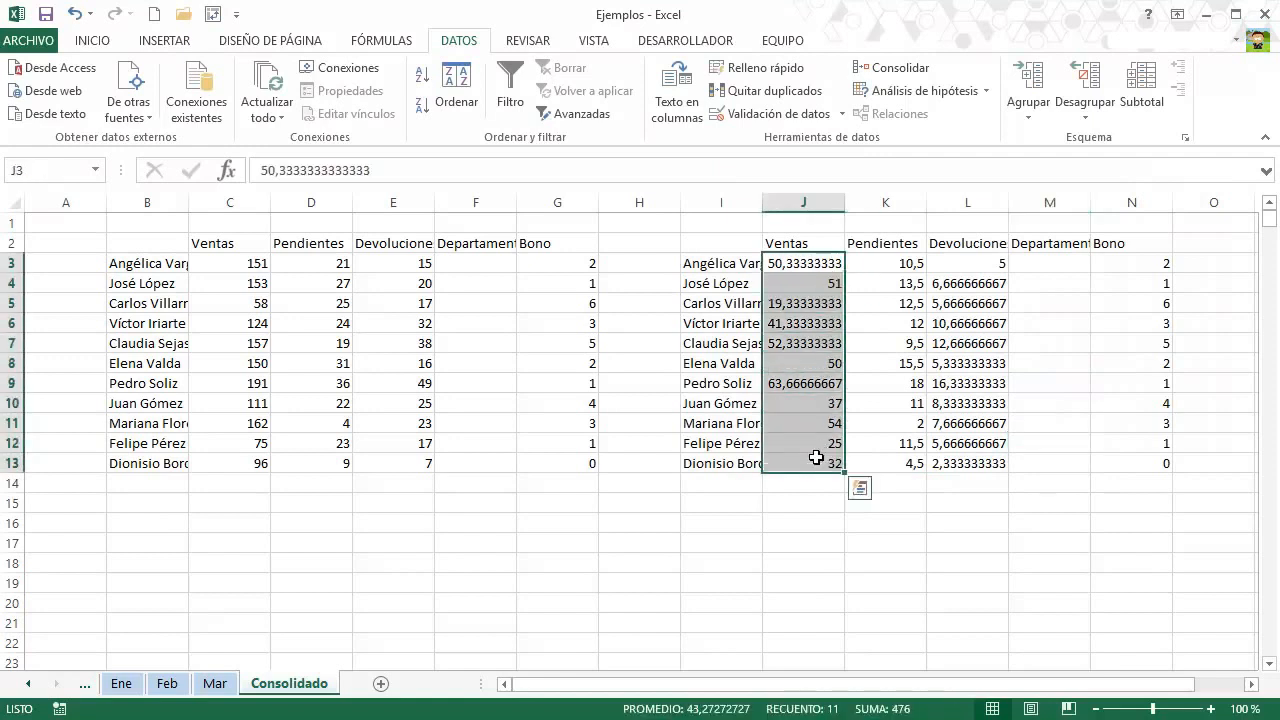
left_click_drag(904, 263, 907, 458)
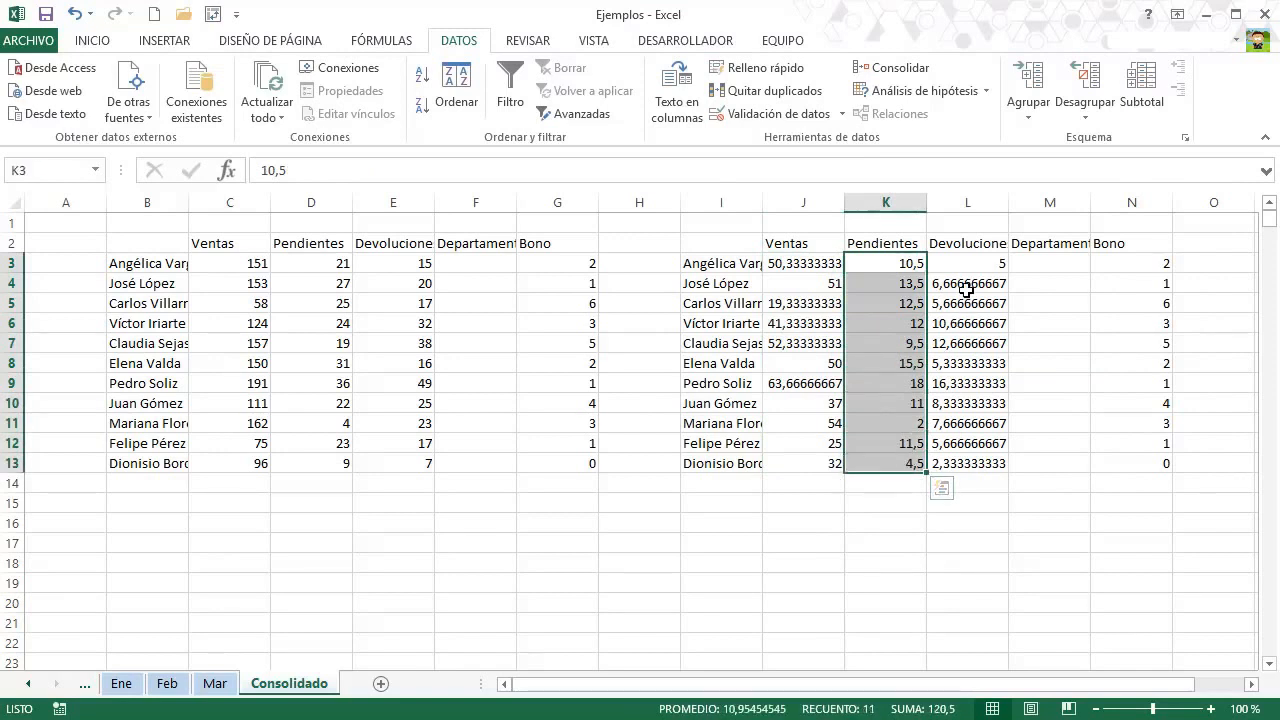
Clear the contents of the entire Consolidado sheet, removing both the sum and average tables.
left_click_drag(968, 265, 968, 462)
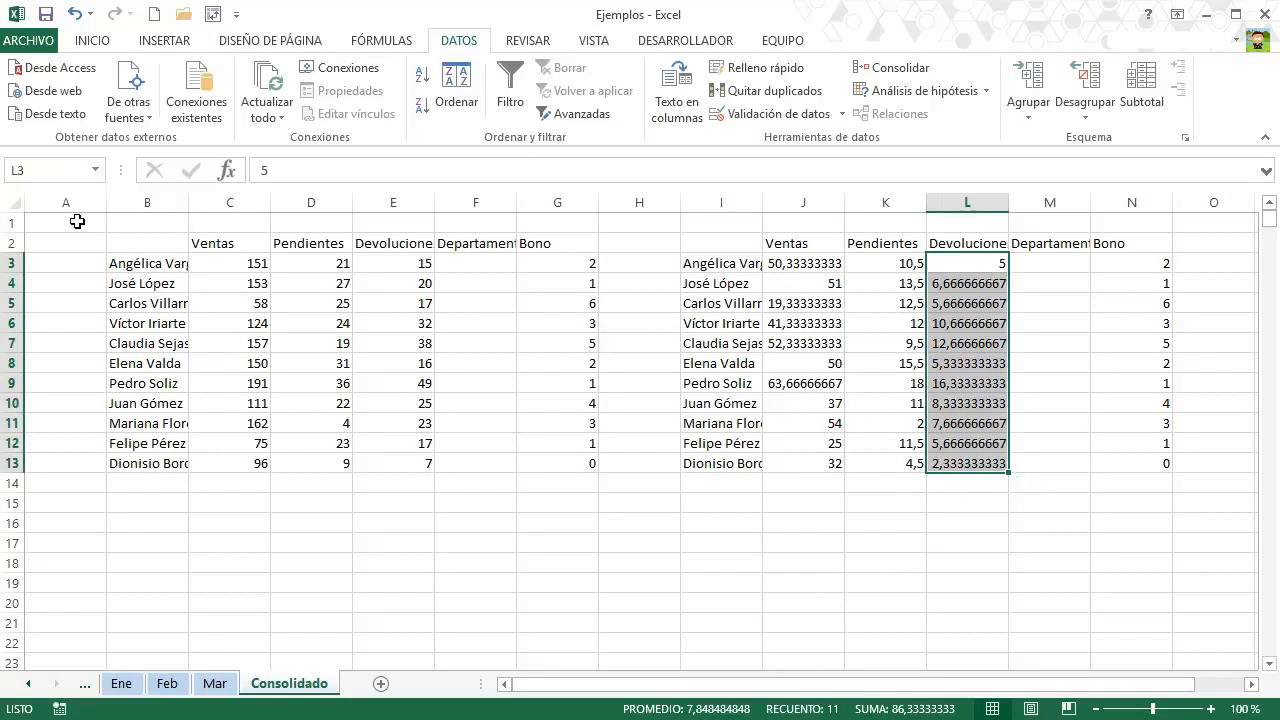
left_click(14, 204)
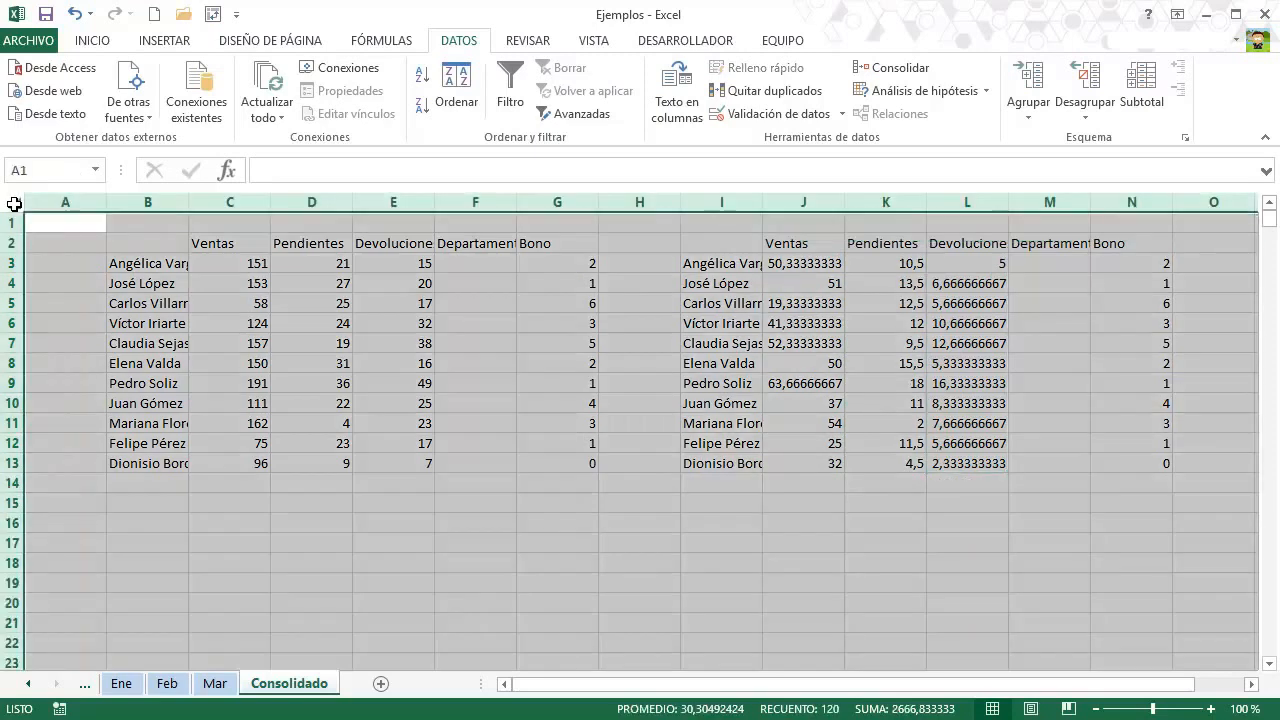
key("Delete")
Consolidate the three listed monthly ranges at cell B3 using the Suma function, with links to the source data.
left_click(148, 262)
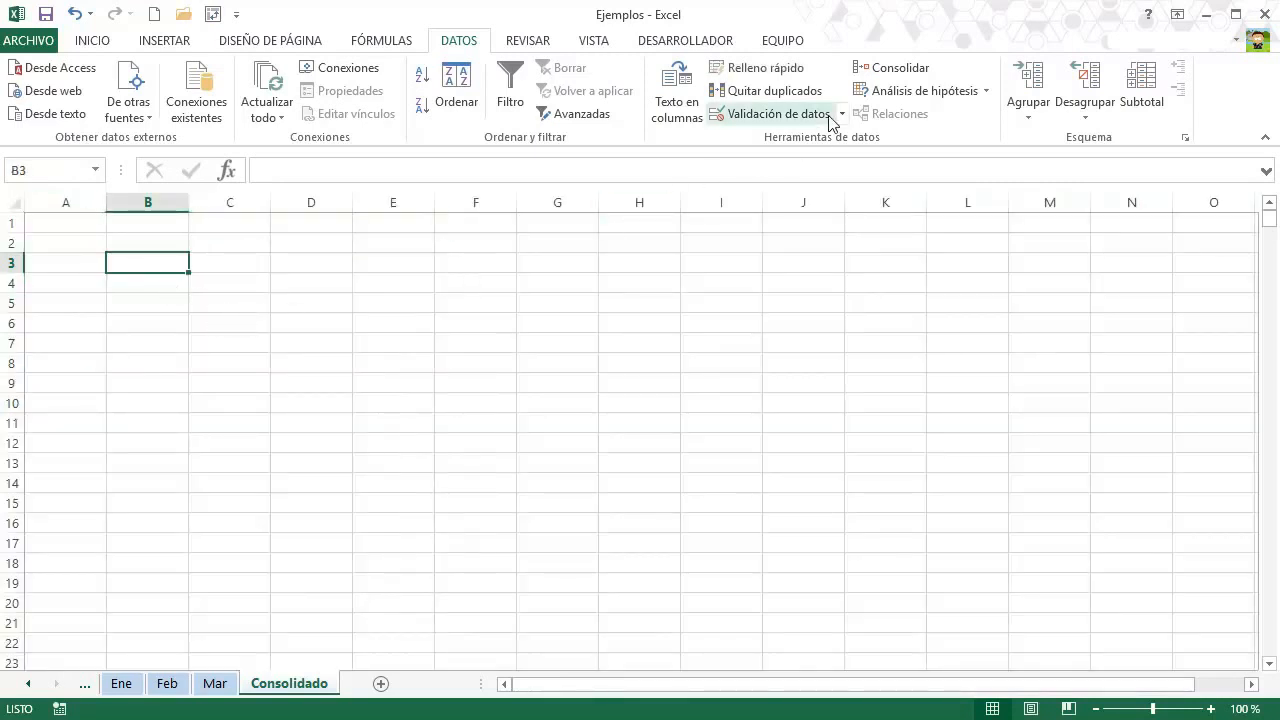
left_click(883, 70)
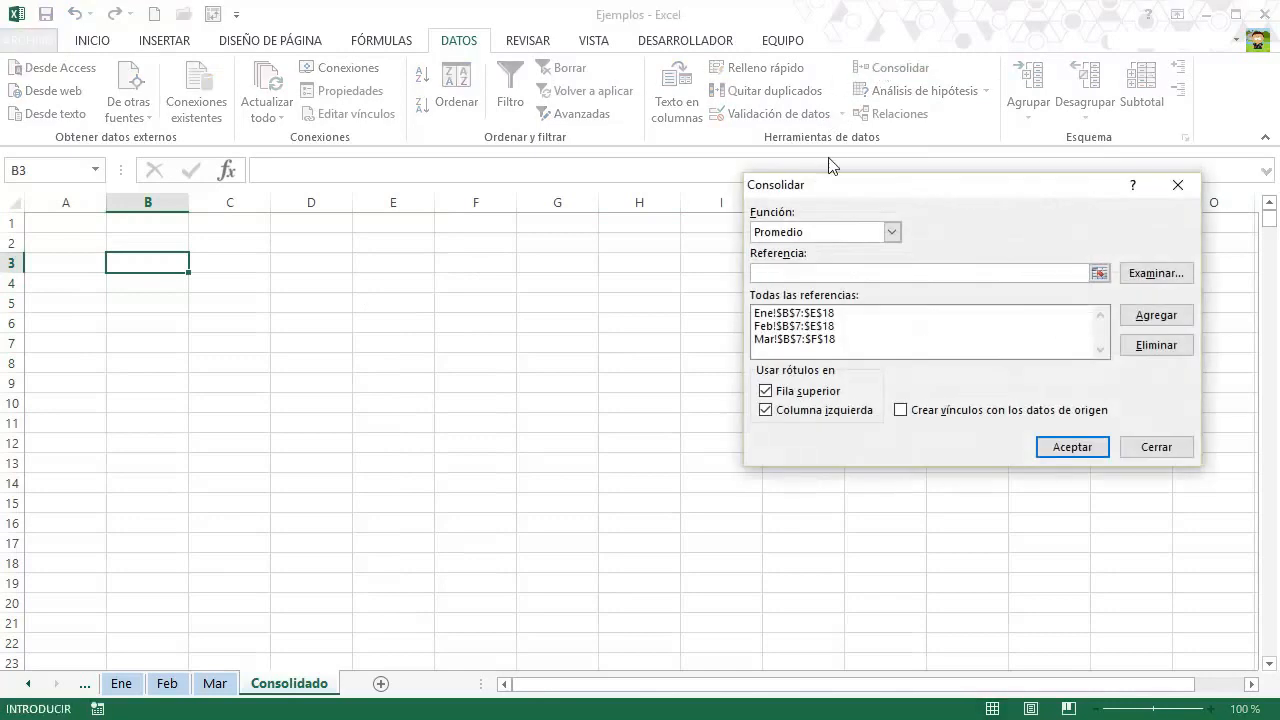
left_click(892, 233)
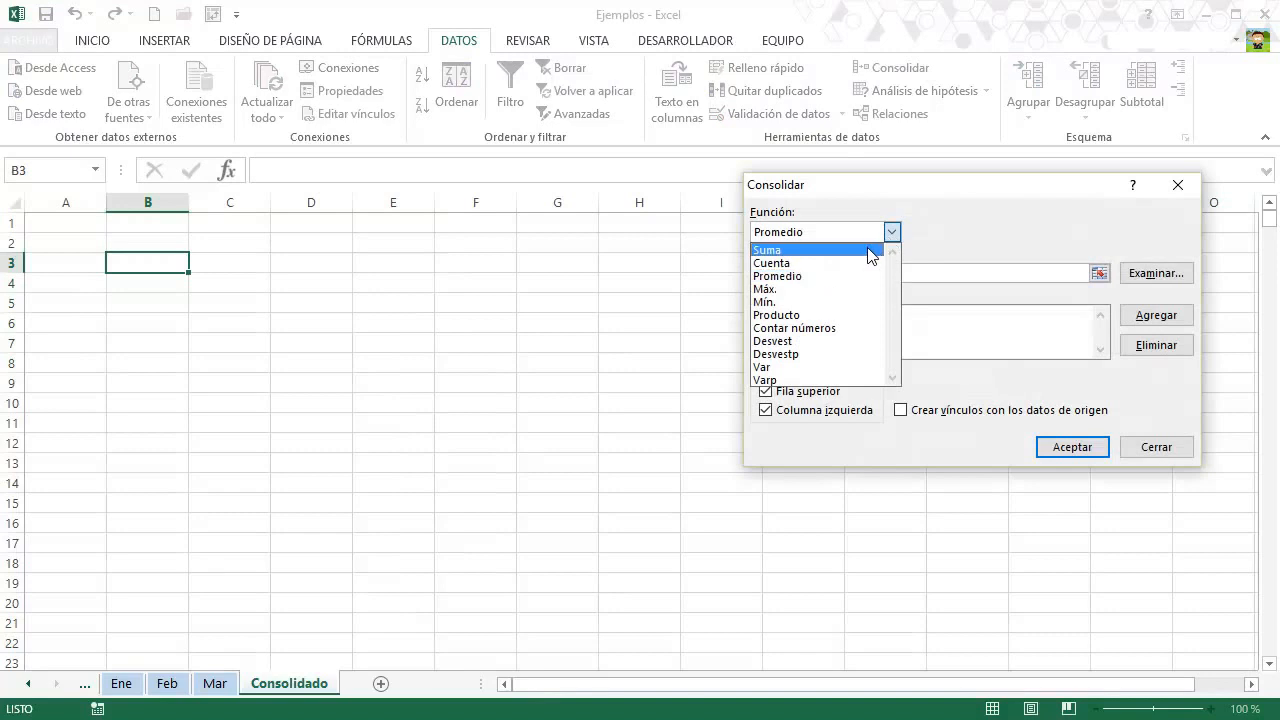
left_click(866, 251)
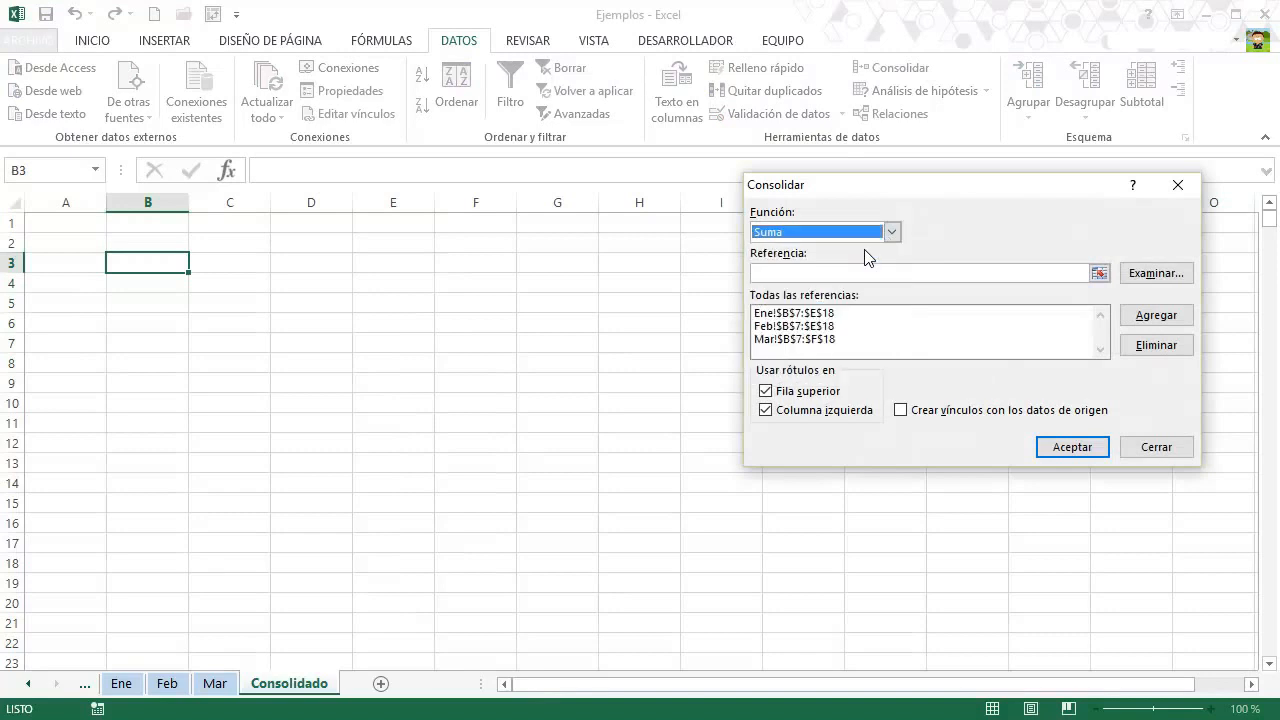
left_click(901, 411)
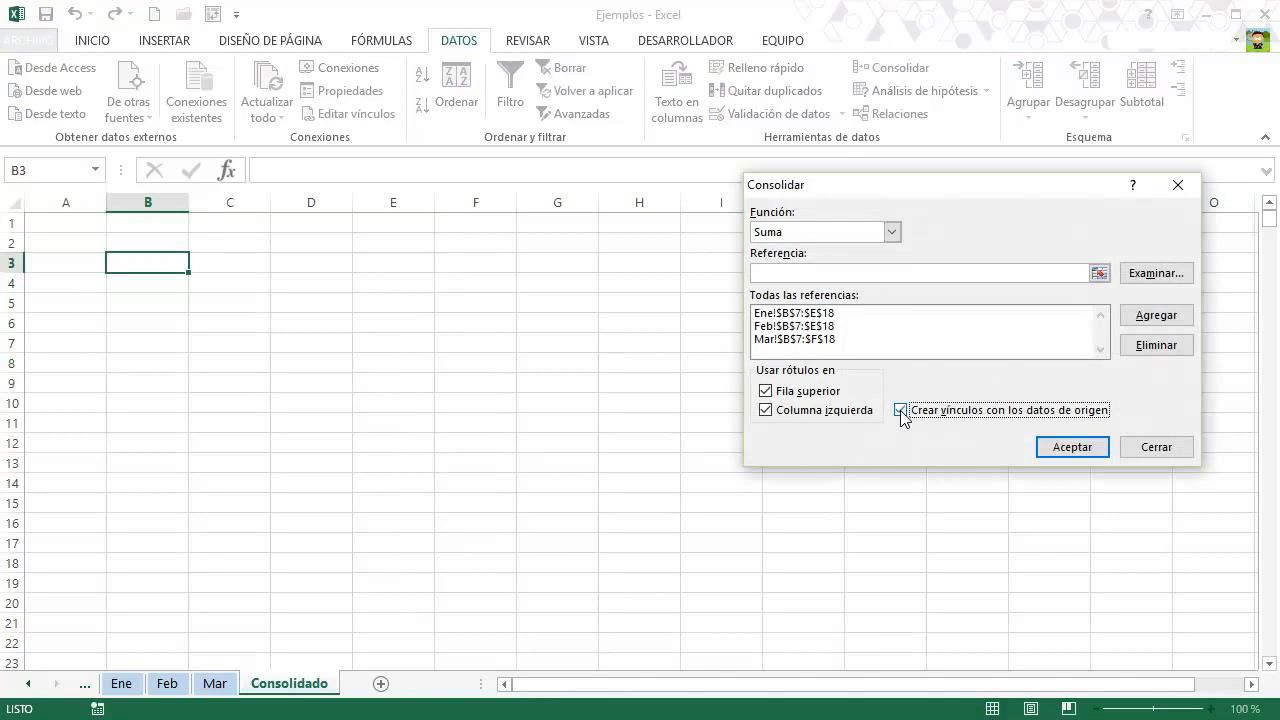
left_click(1062, 452)
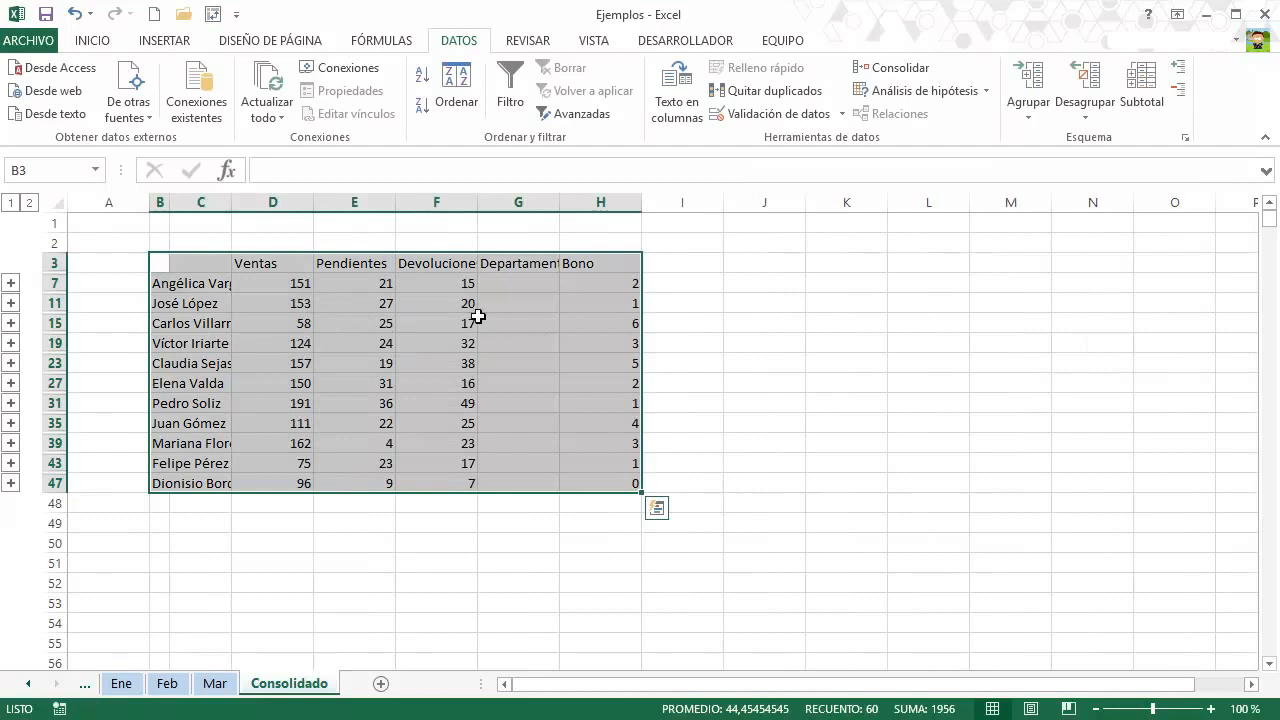
Fit the width of column B to the seller names in the linked consolidated table.
left_click(677, 318)
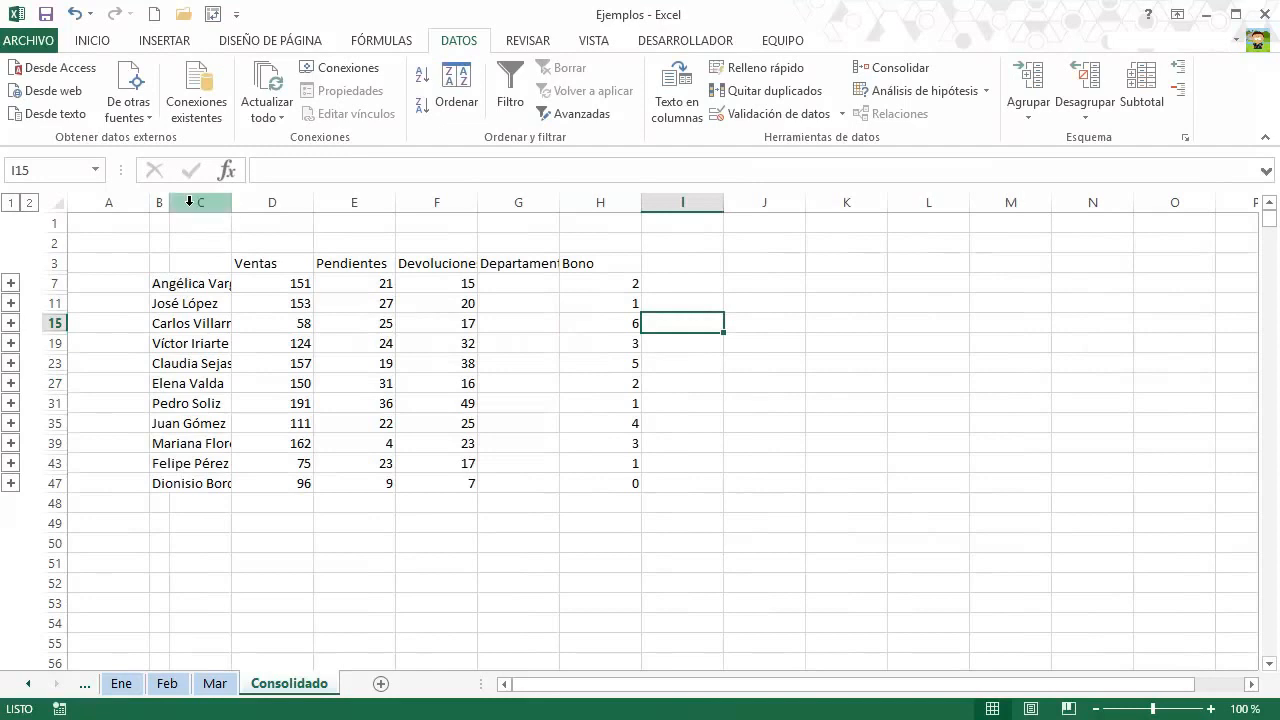
double_click(170, 201)
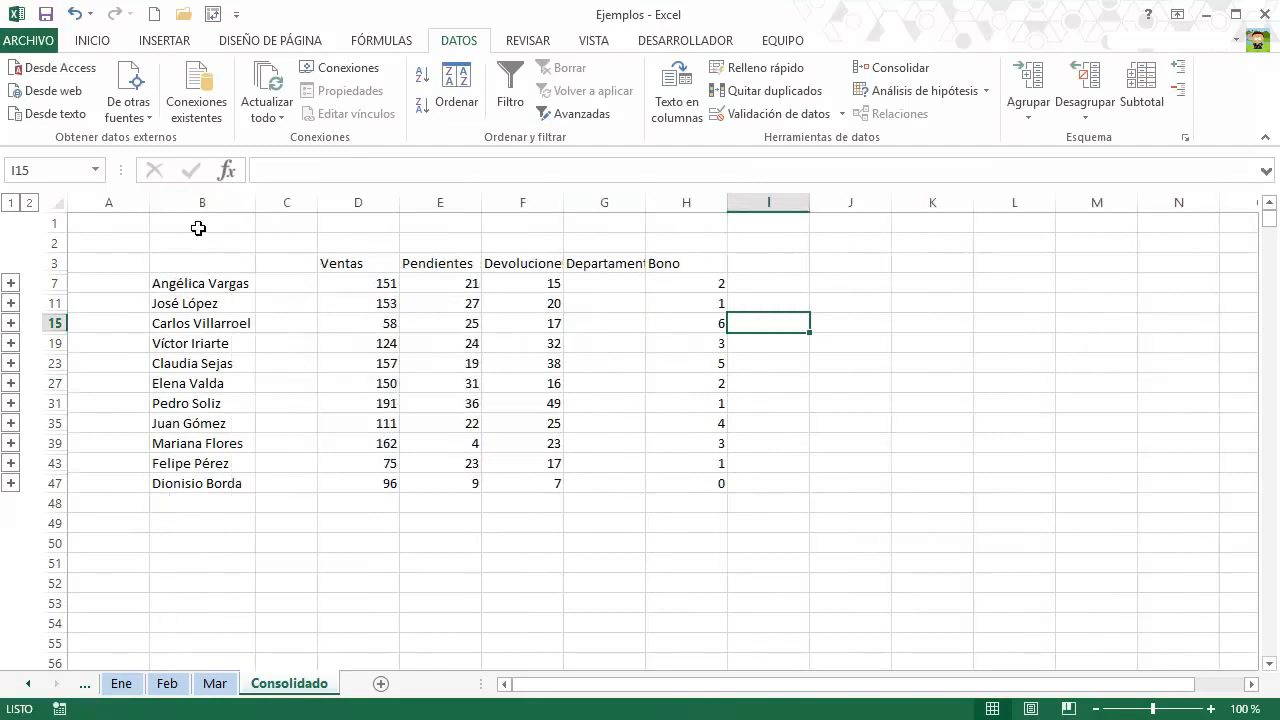
left_click_drag(221, 283, 675, 288)
left_click_drag(213, 304, 656, 308)
left_click(797, 319)
Expand all outline groups in the consolidated table to show the monthly detail rows of every seller.
left_click(11, 284)
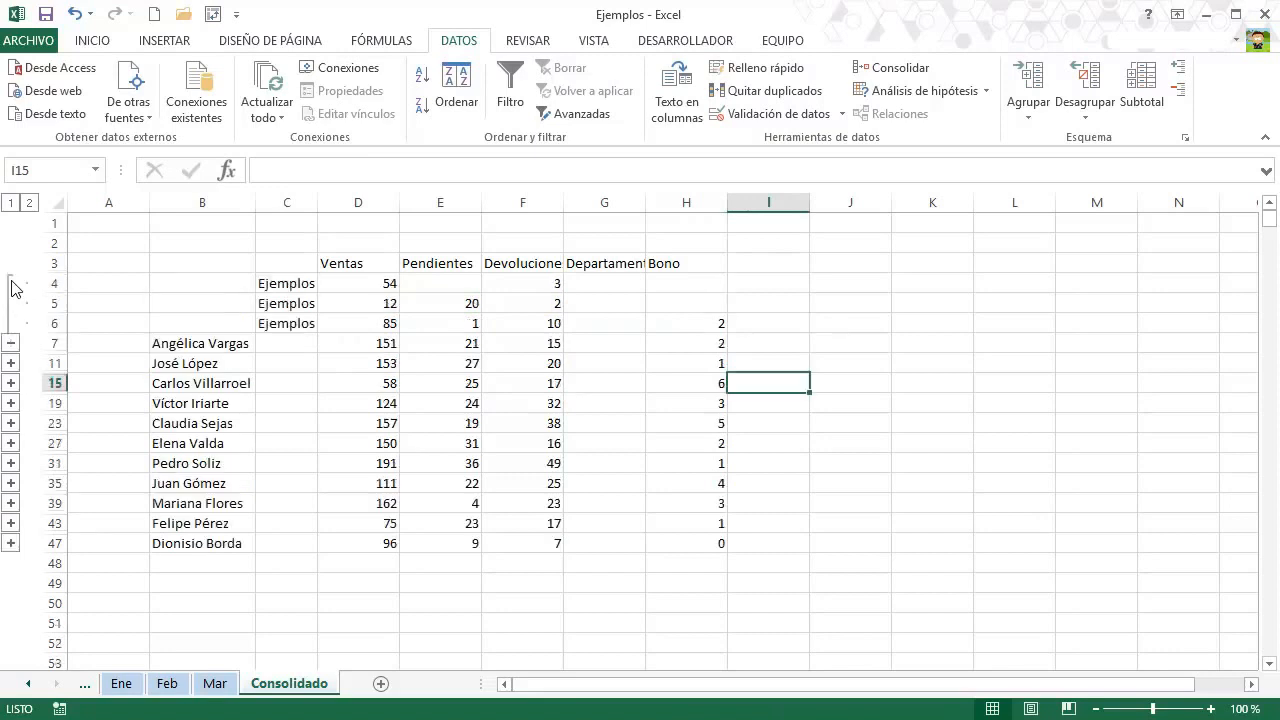
left_click(9, 364)
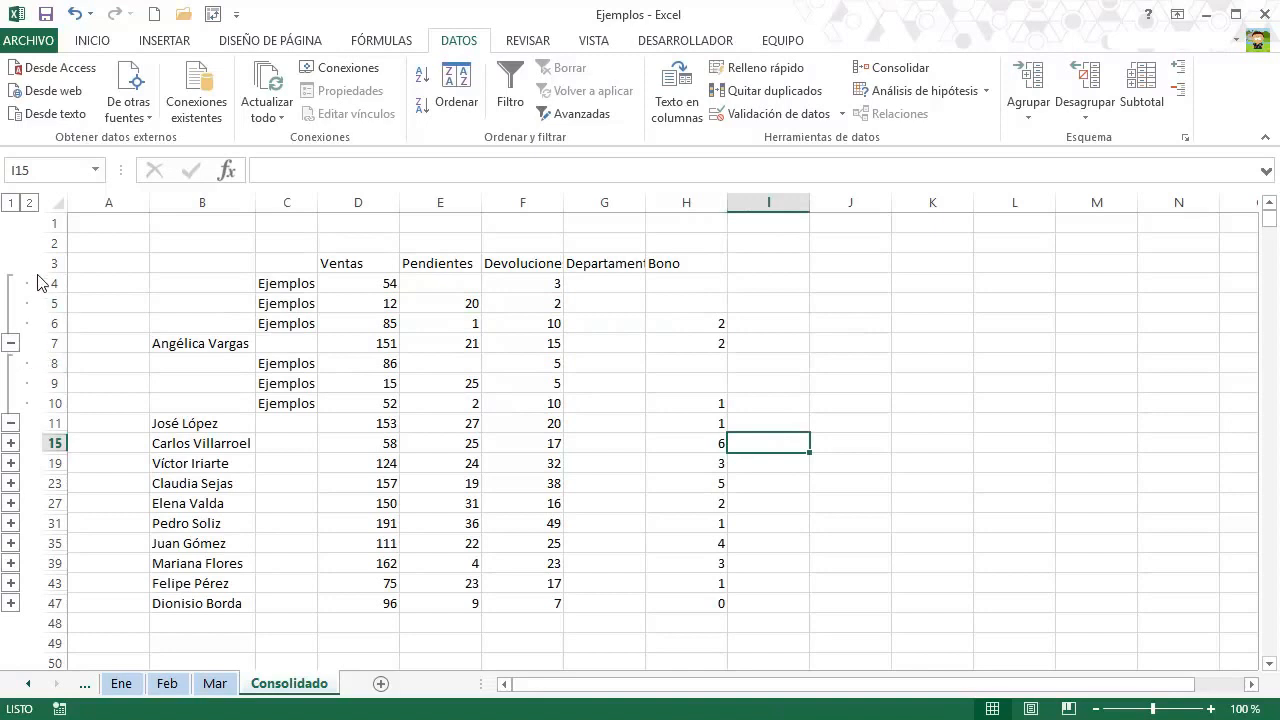
left_click(29, 206)
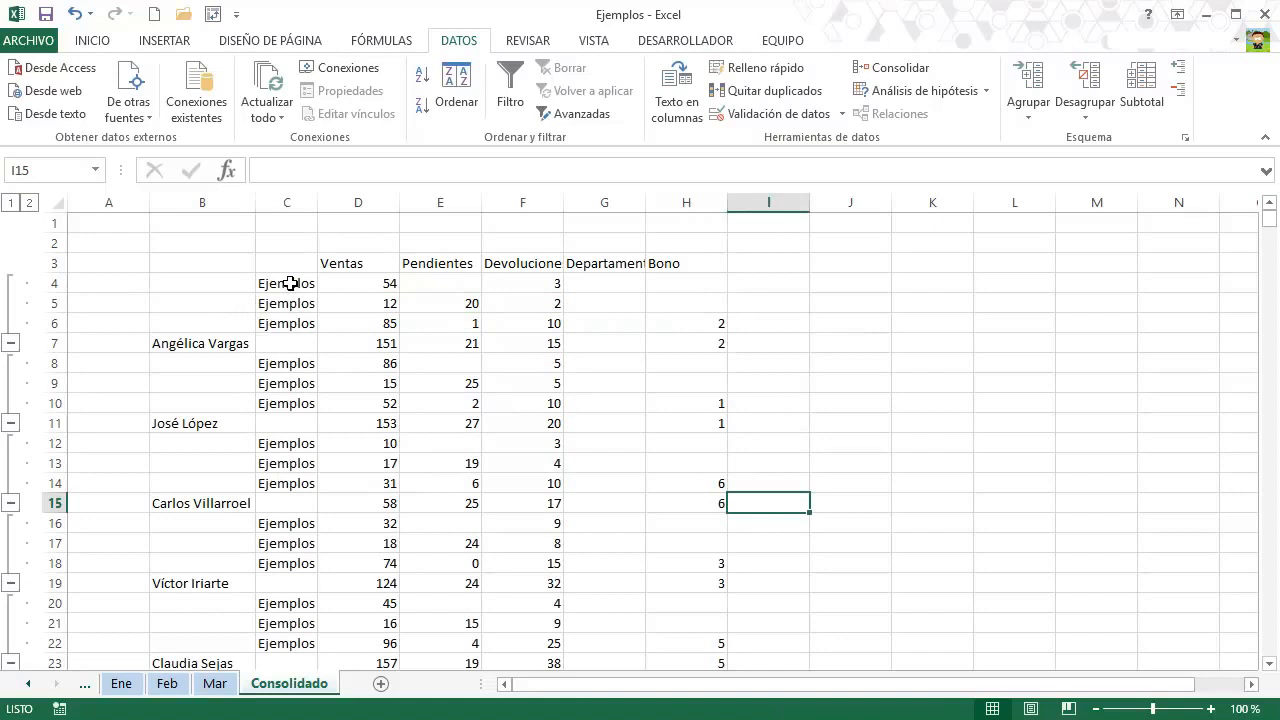
Compare the first seller's linked Ventas details in D4 and D5 with the source values on the Ene and Feb sheets.
left_click_drag(290, 283, 374, 285)
left_click(376, 285)
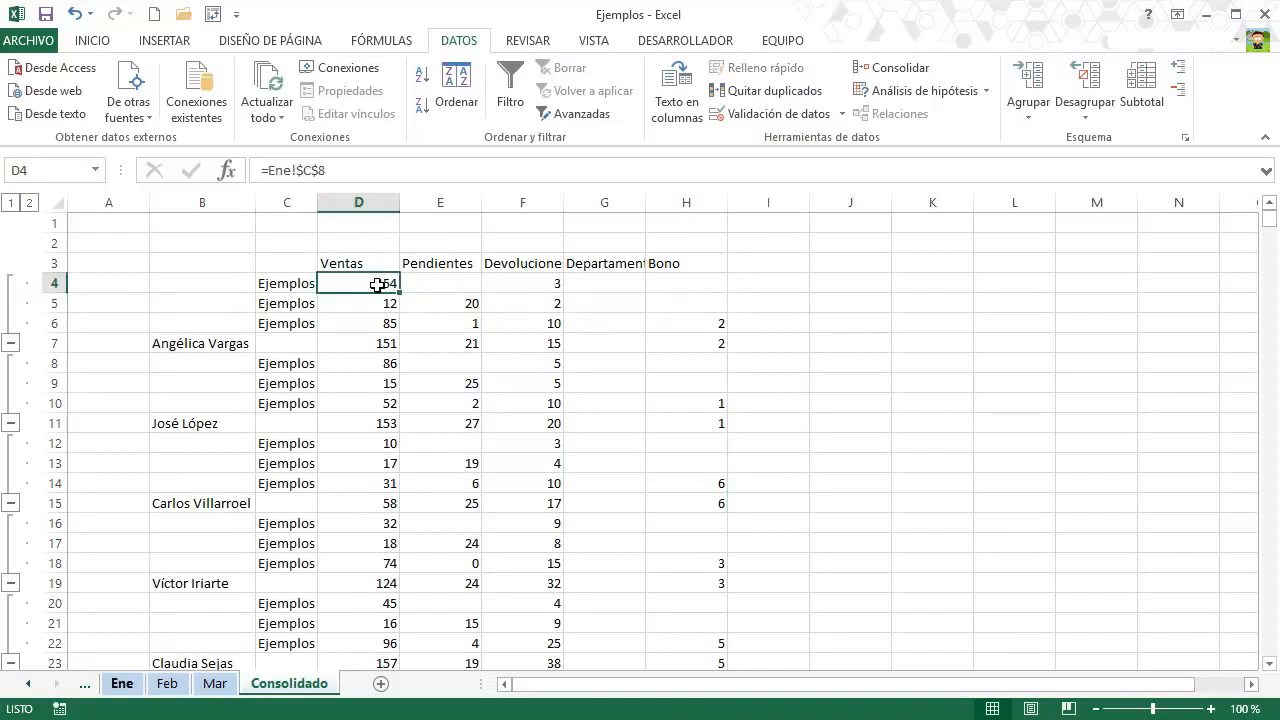
left_click(122, 683)
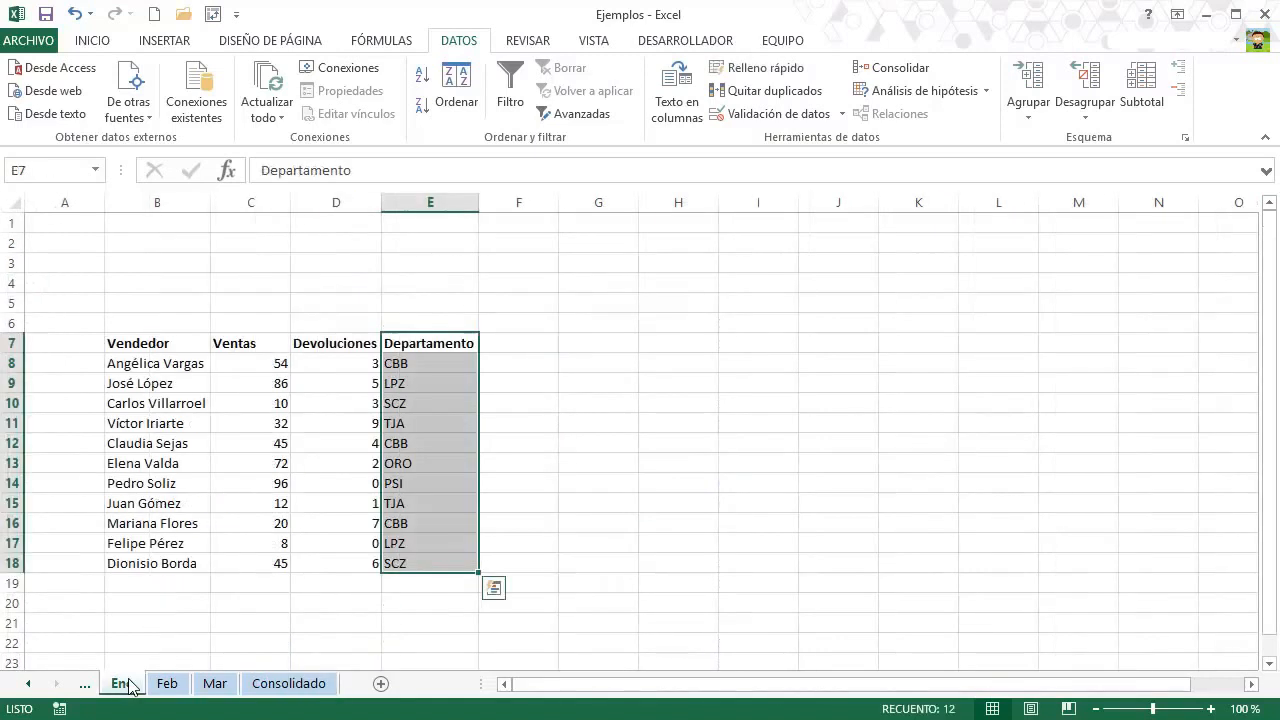
left_click_drag(190, 366, 264, 368)
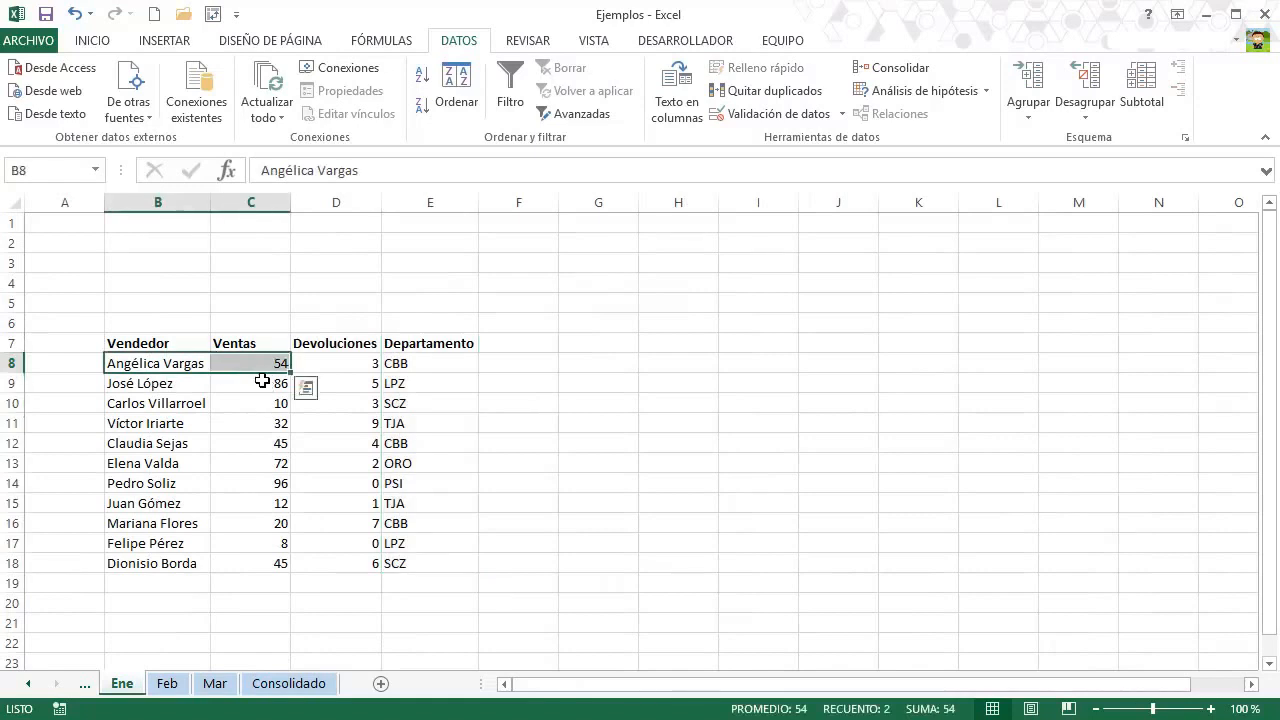
left_click(285, 683)
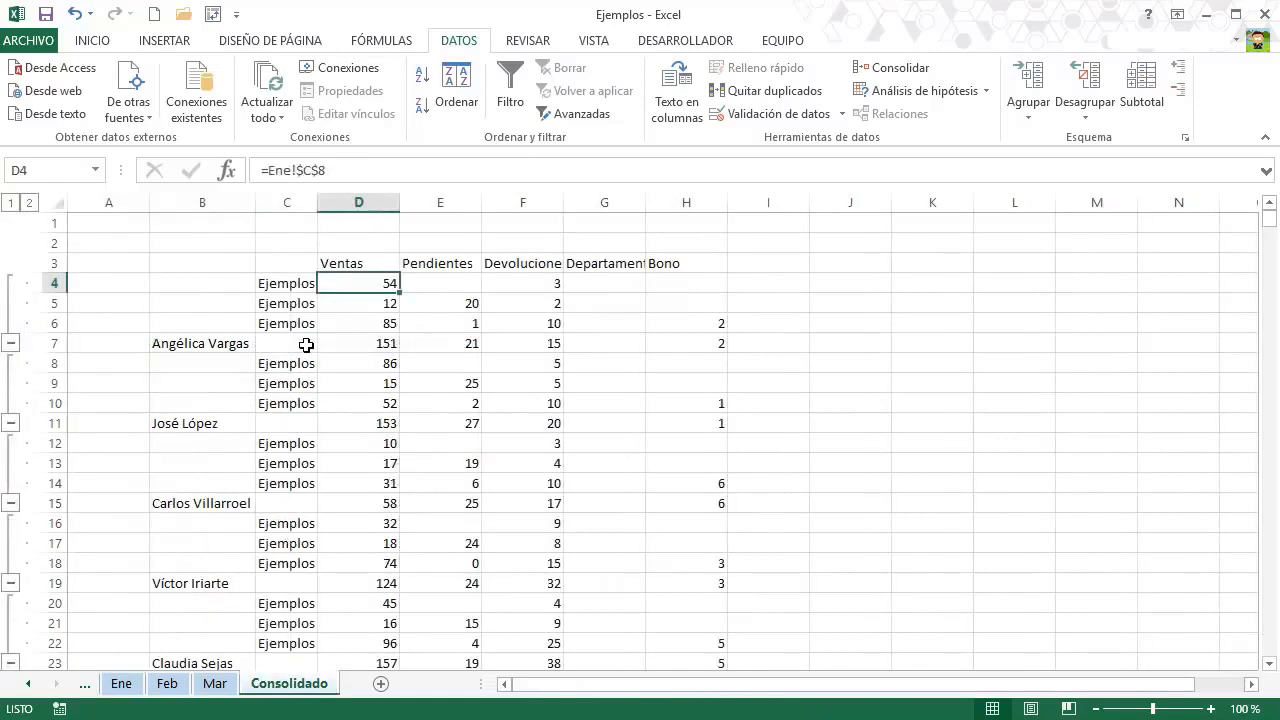
left_click_drag(295, 303, 349, 310)
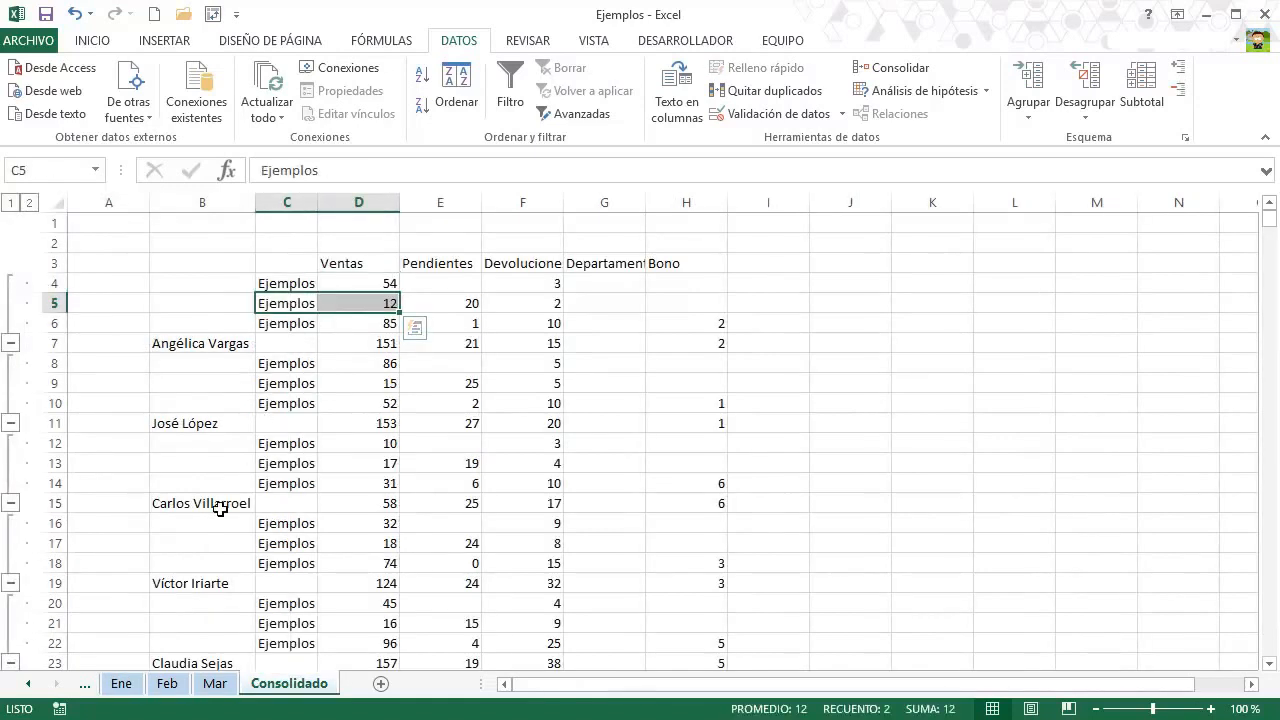
left_click(168, 684)
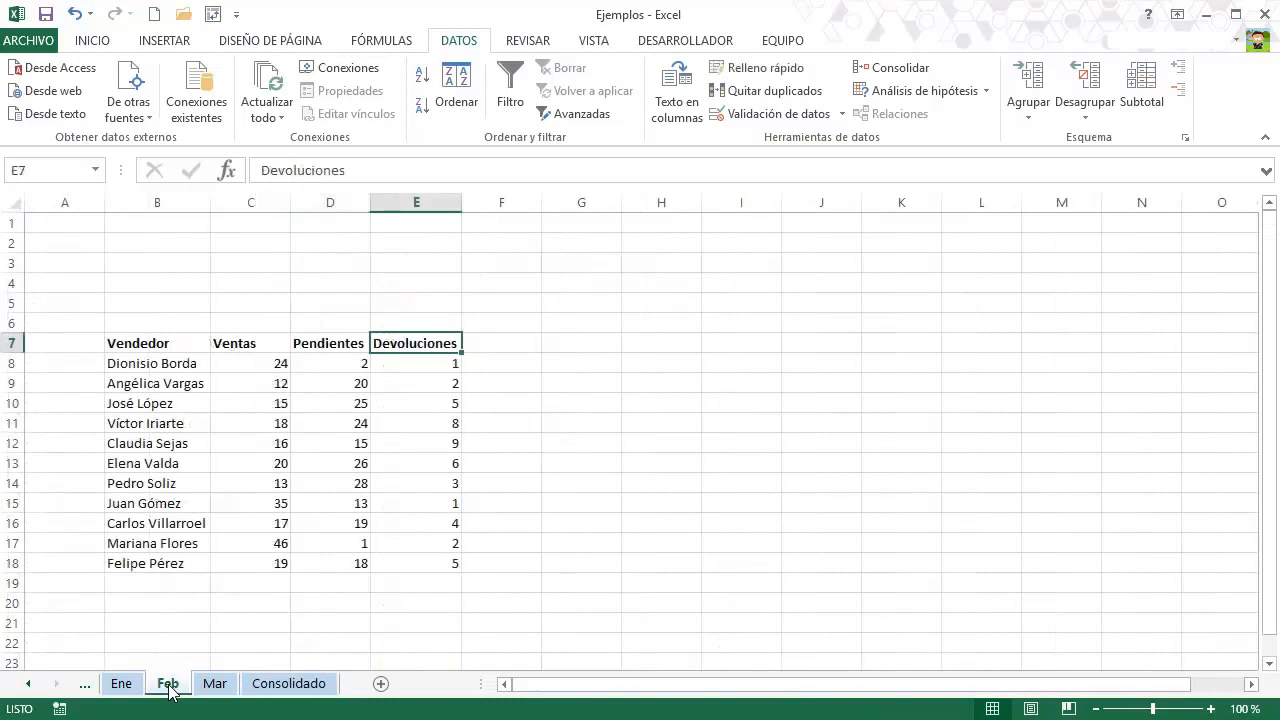
left_click_drag(150, 383, 266, 382)
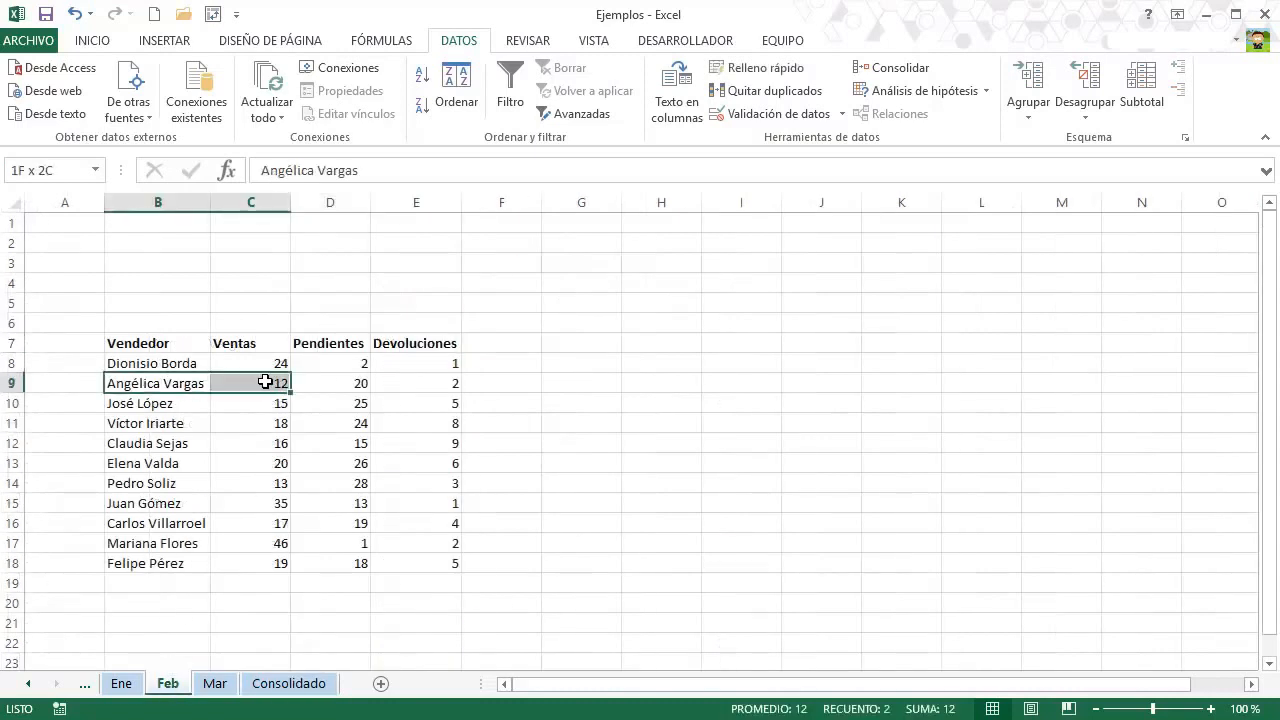
left_click(276, 686)
Compare the Ventas detail in D6 with the Mar sheet, and check the sum of D4:D6 against the total in D7.
left_click_drag(297, 327, 346, 325)
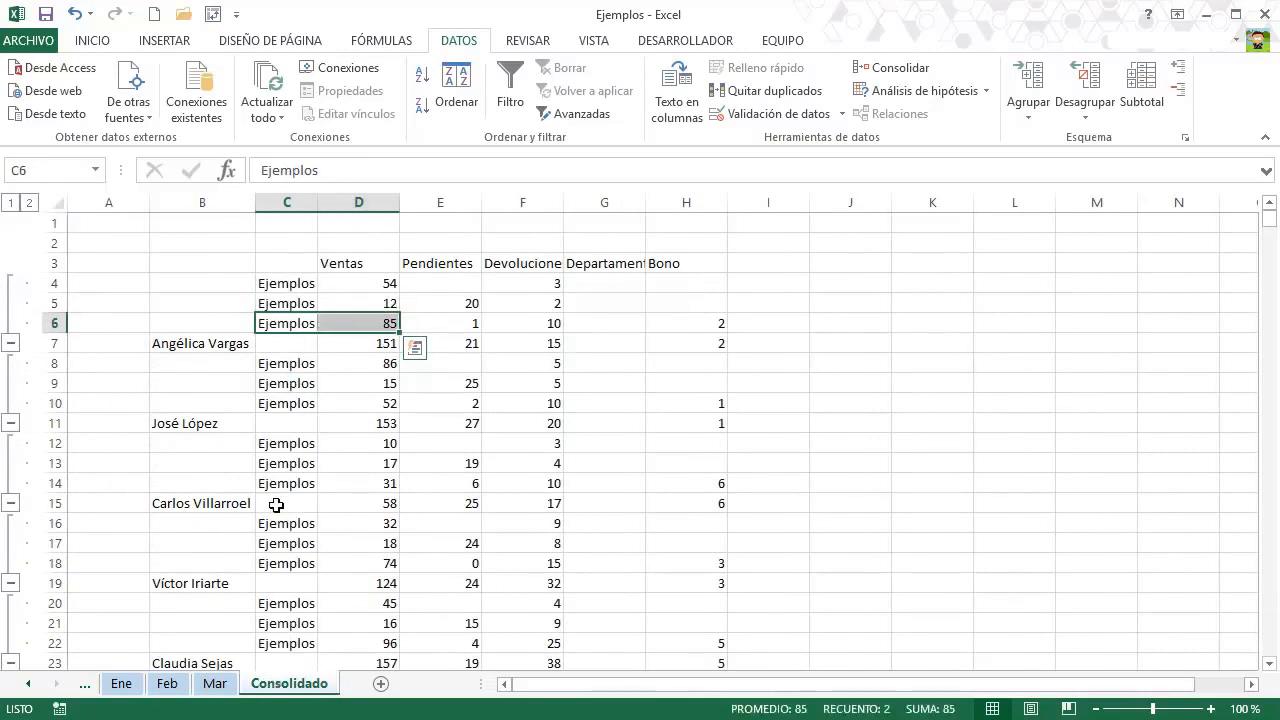
left_click(221, 688)
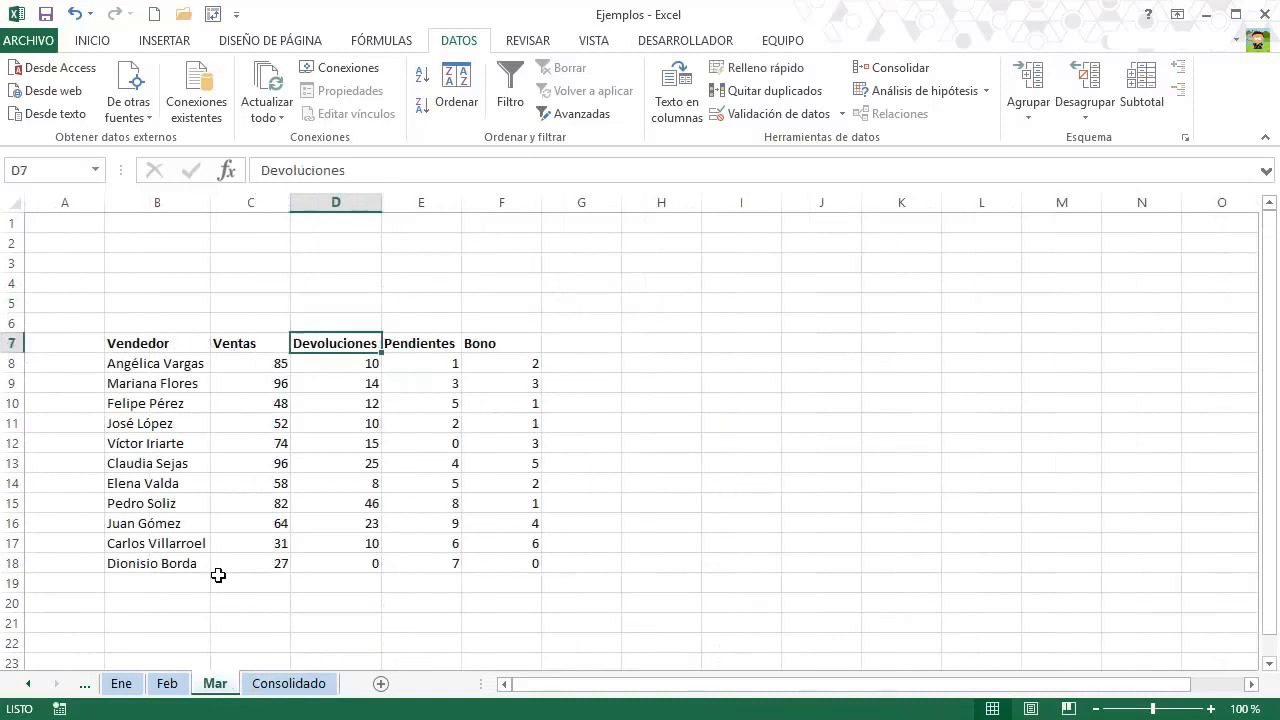
left_click_drag(145, 358, 229, 361)
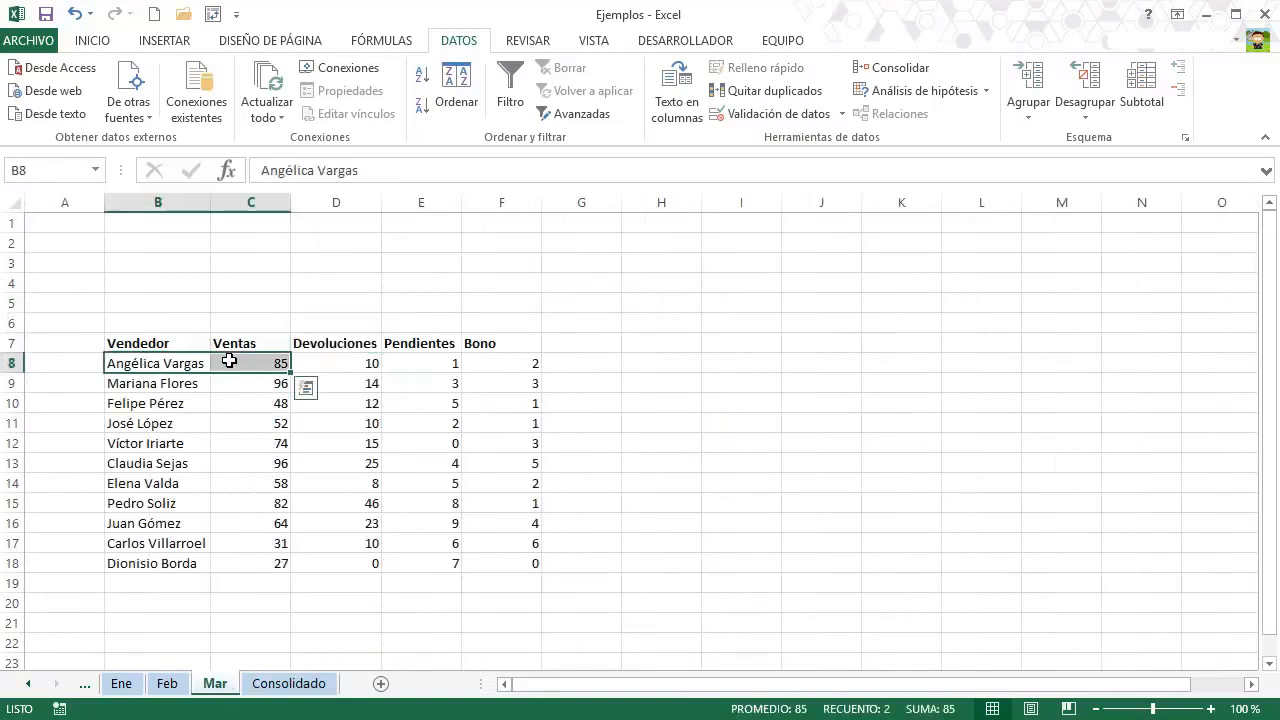
left_click(290, 683)
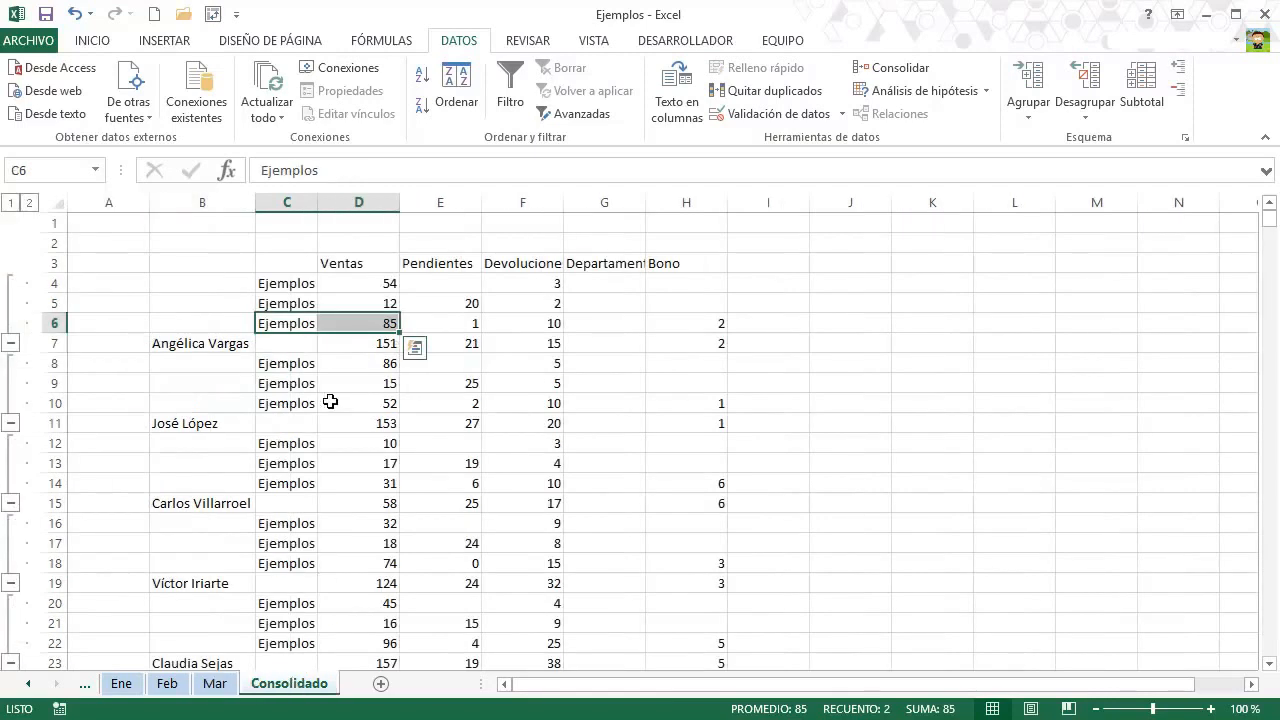
left_click(364, 347)
left_click_drag(373, 286, 388, 324)
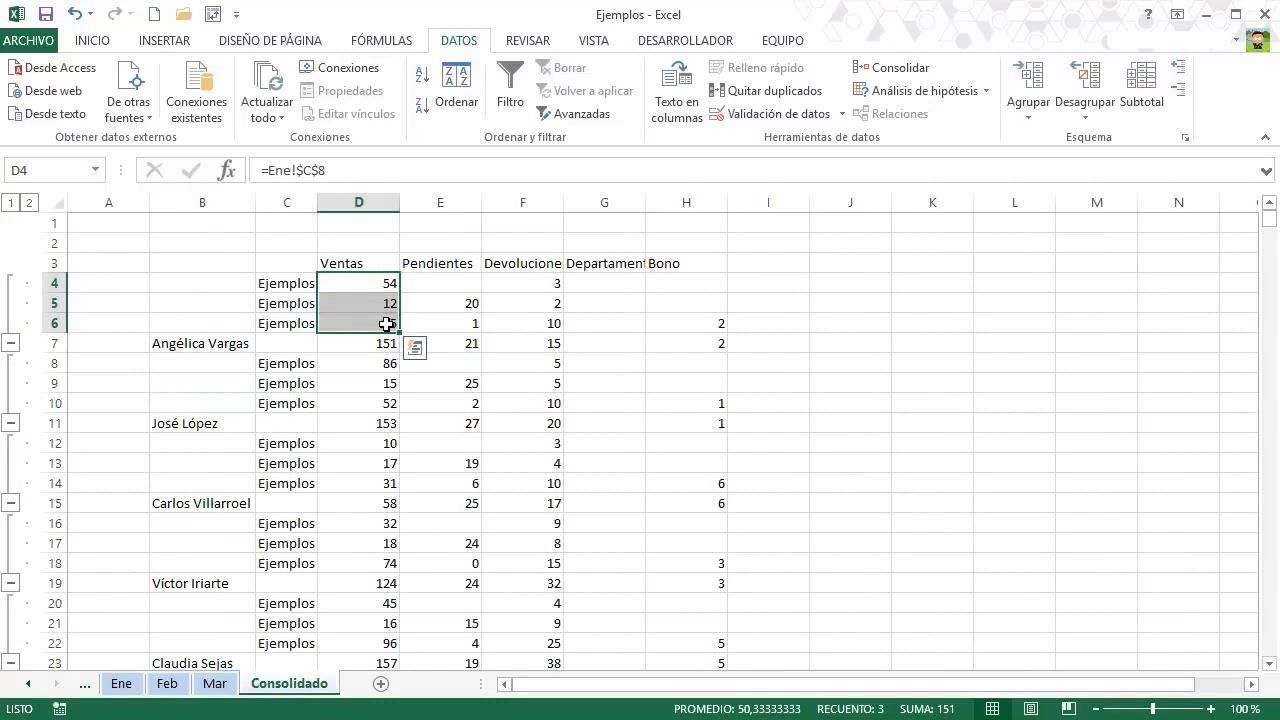
Replace the Ejemplos labels in C4:C6 with Enero, Febrero and Marzo.
left_click(263, 284)
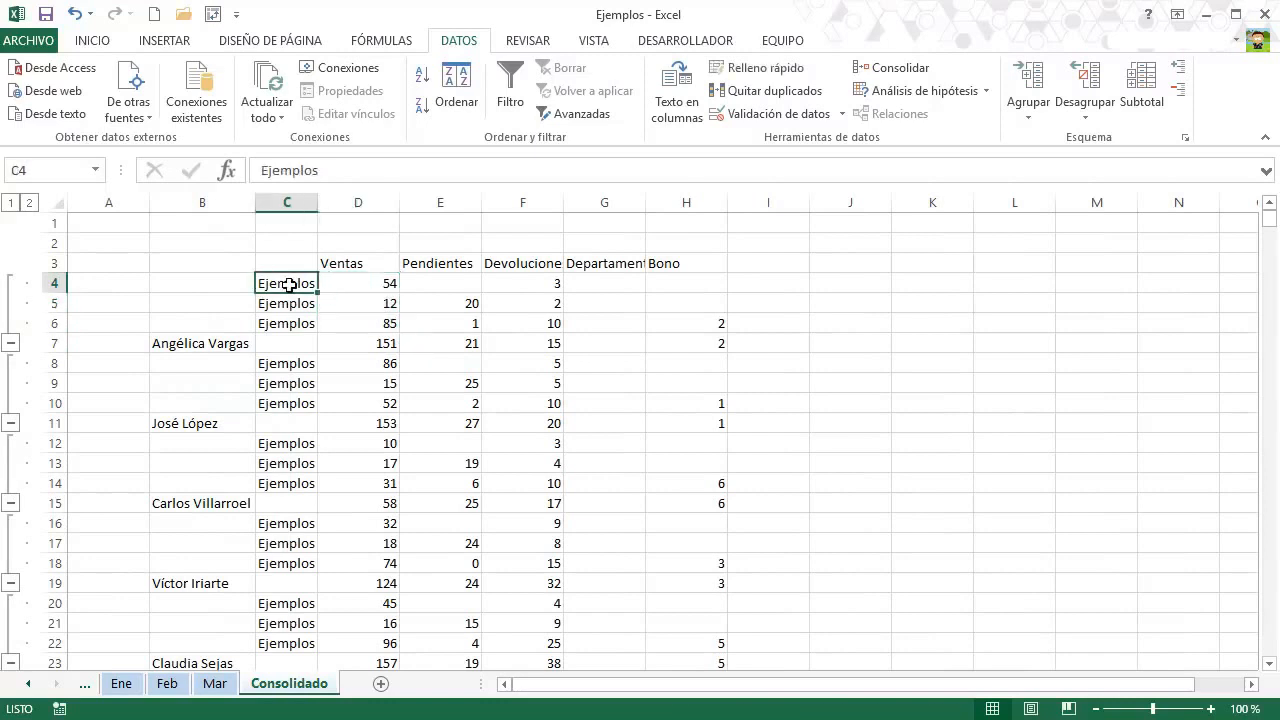
type("Enero")
key("Return")
type("Febrer")
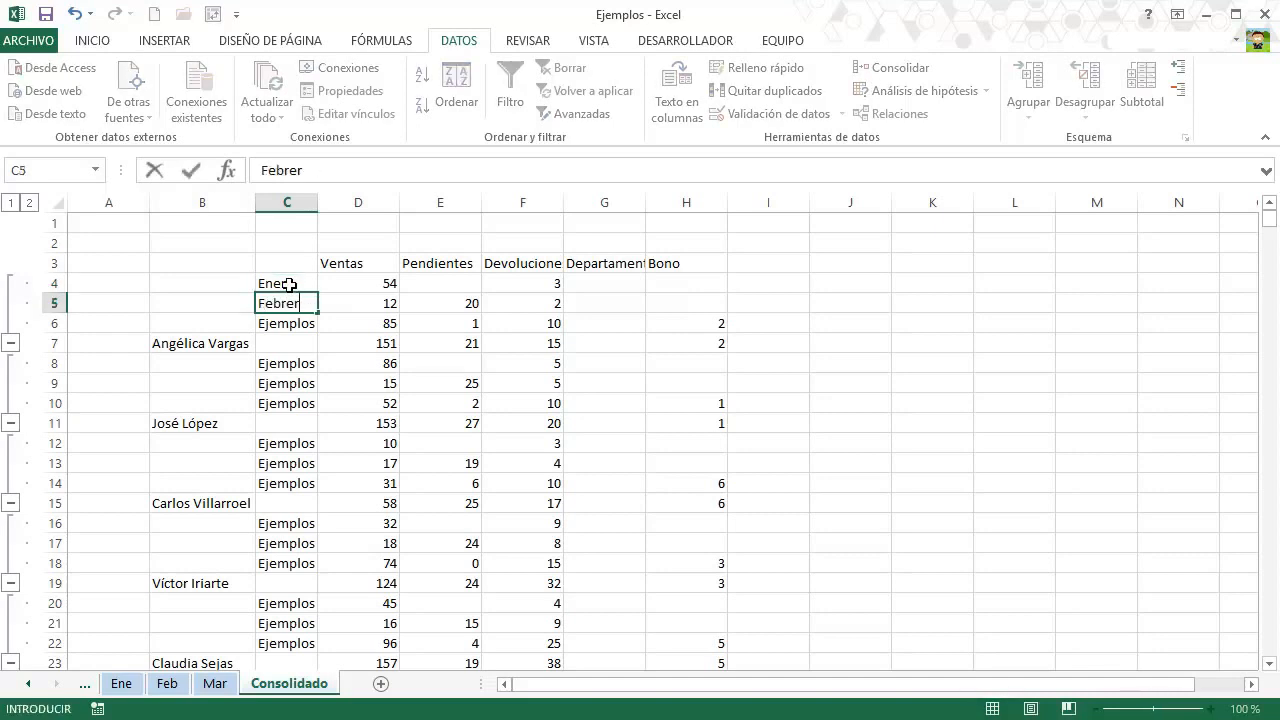
key("Return")
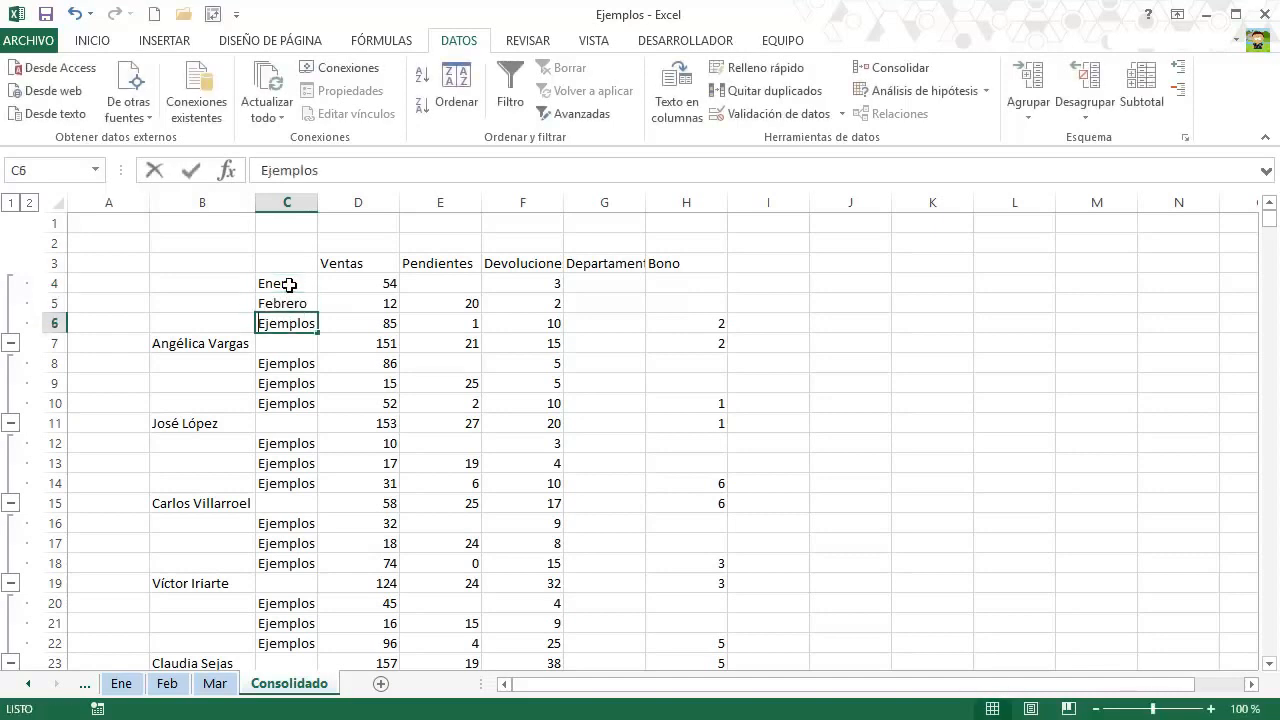
type("Ma")
key("Return")
key("Return")
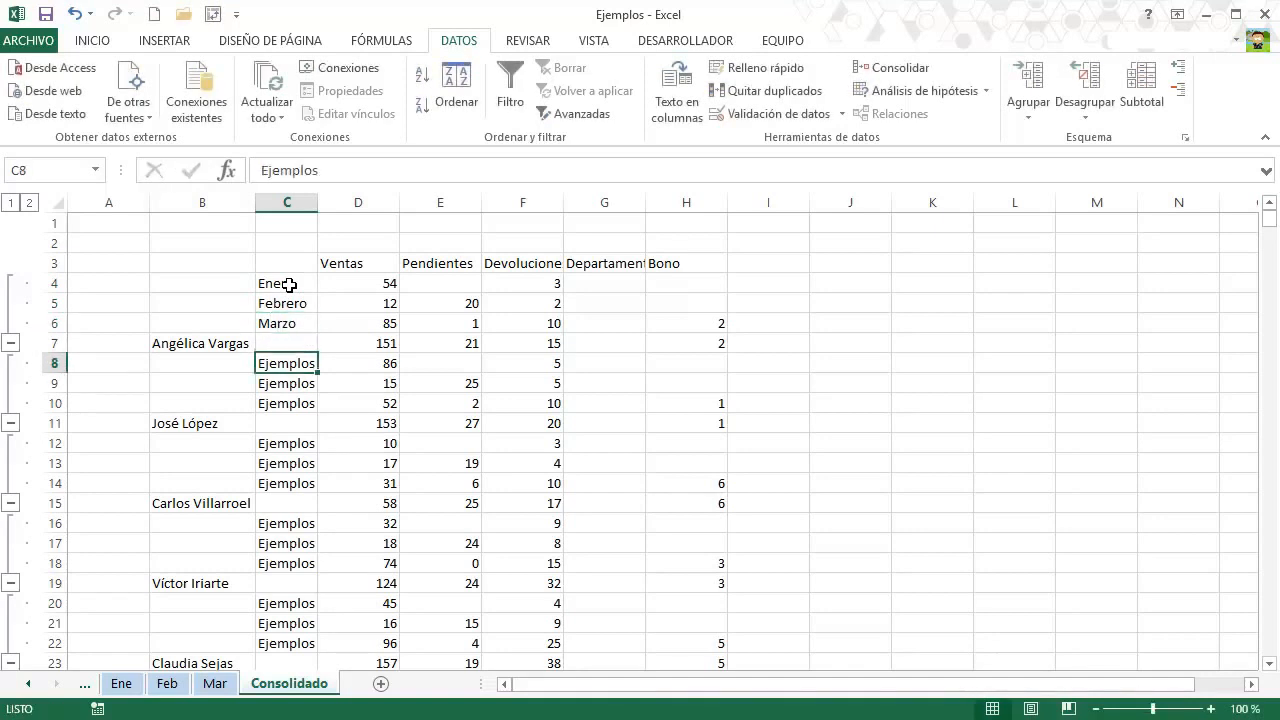
Copy the month labels from C4:C6 over the second seller's Ejemplos labels in C8:C10.
left_click_drag(289, 286, 289, 325)
key("ctrl+q")
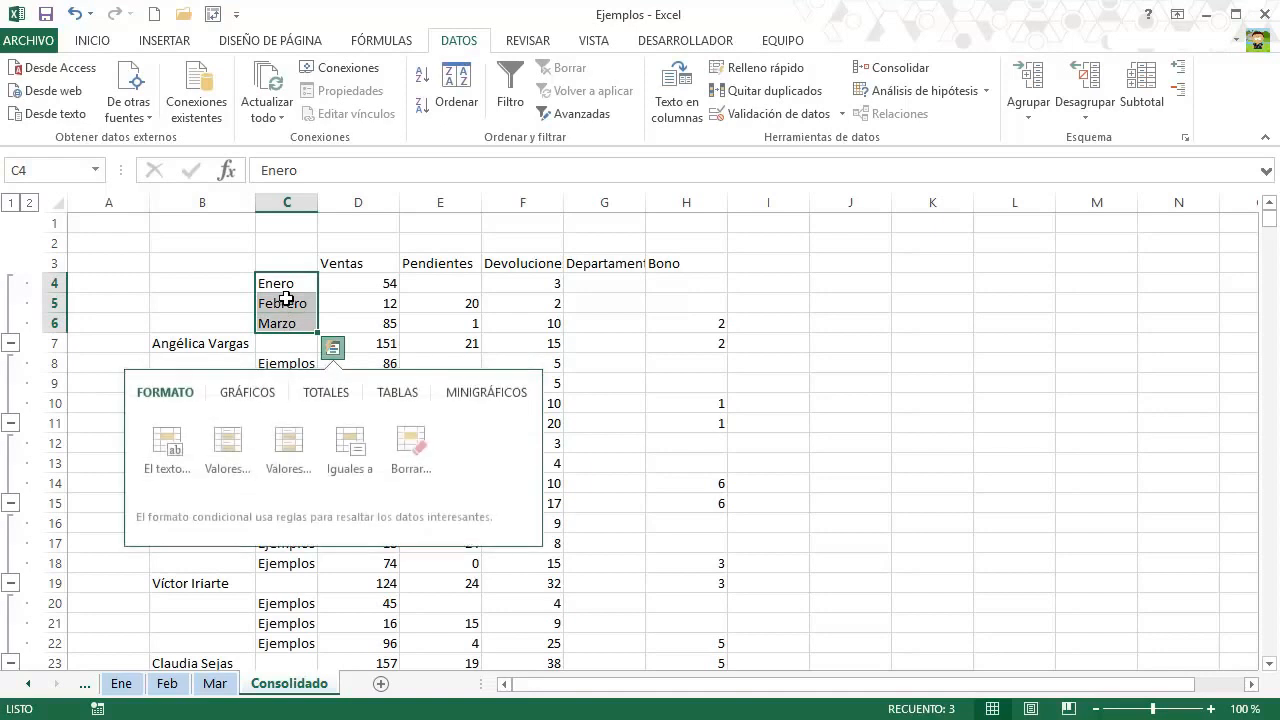
right_click(292, 306)
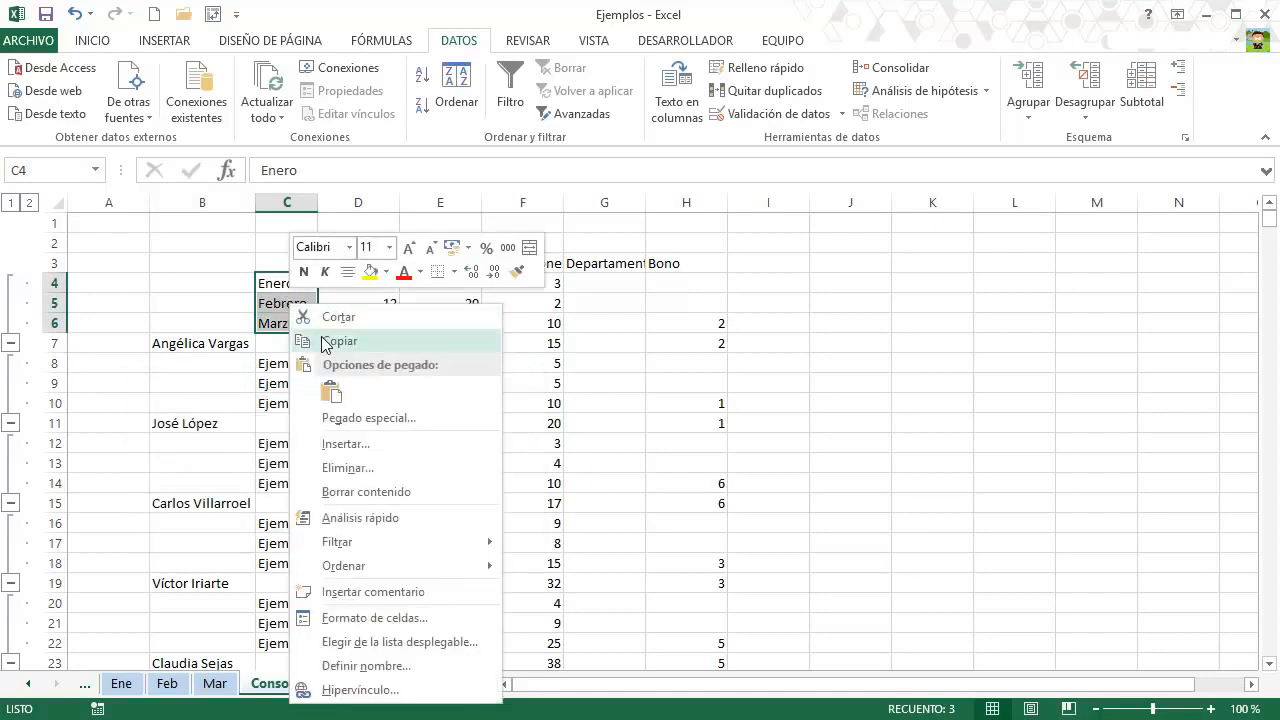
left_click(300, 340)
scroll(296, 341, "down", 2)
scroll(296, 341, "up", 1)
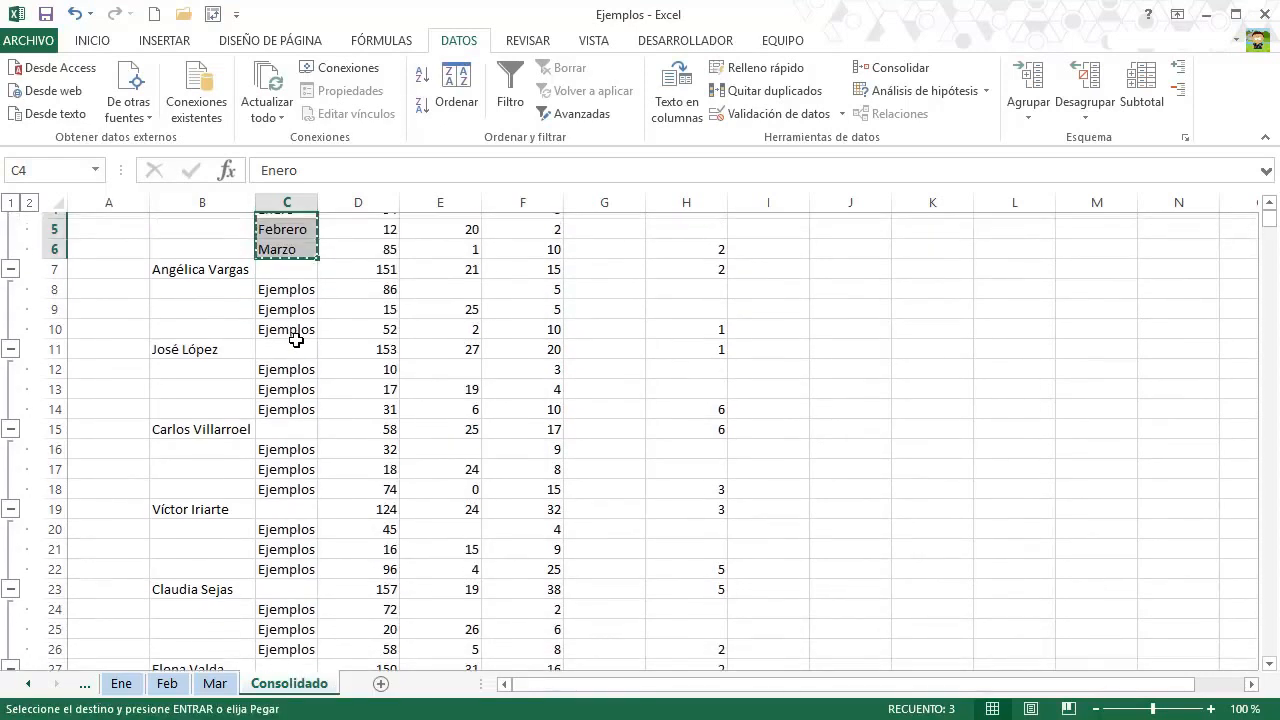
left_click_drag(285, 306, 285, 343)
right_click(285, 346)
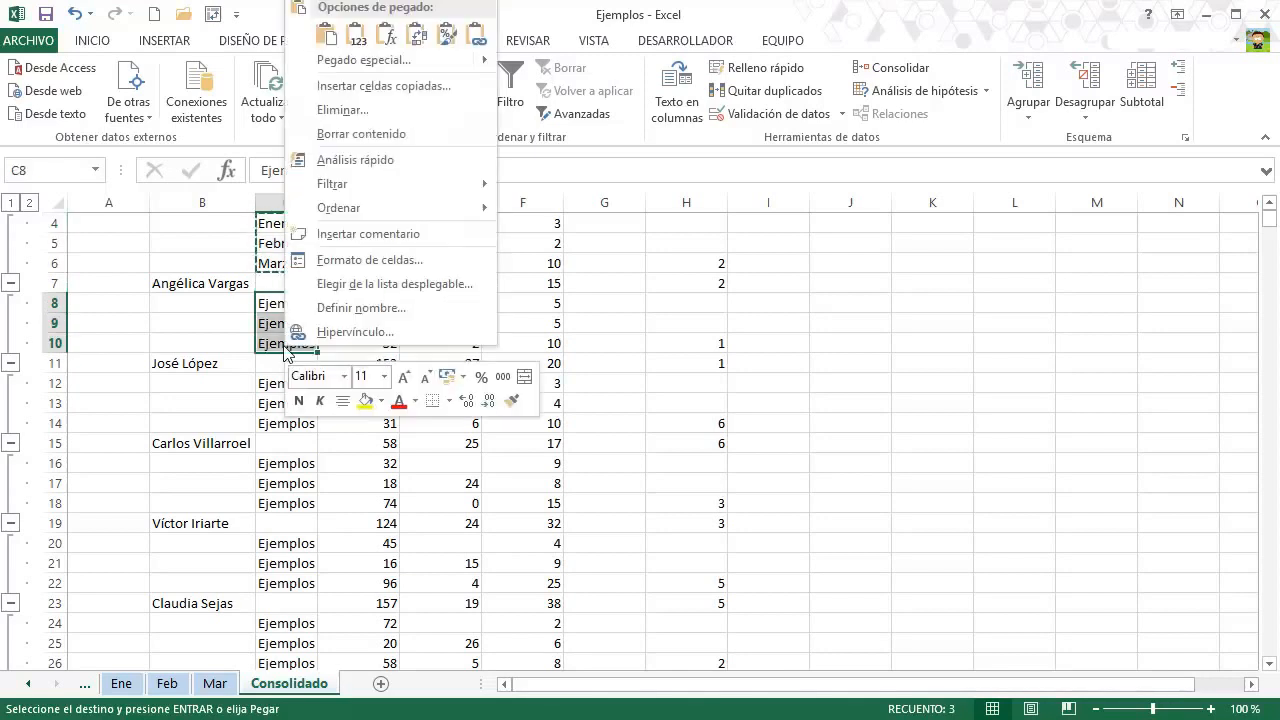
key("Escape")
key("ctrl+v")
Paste the copied month labels over the Ejemplos labels of all remaining sellers in column C, down to C44:C46.
left_click_drag(287, 382, 280, 460)
key("ctrl+v")
key("ctrl+v")
scroll(286, 463, "down", 2)
key("ctrl+v")
left_click_drag(288, 508, 286, 620)
key("ctrl+v")
key("ctrl+v")
scroll(270, 451, "down", 4)
left_click_drag(286, 364, 286, 563)
key("ctrl+v")
key("ctrl+v")
key("ctrl+v")
scroll(286, 506, "down", 3)
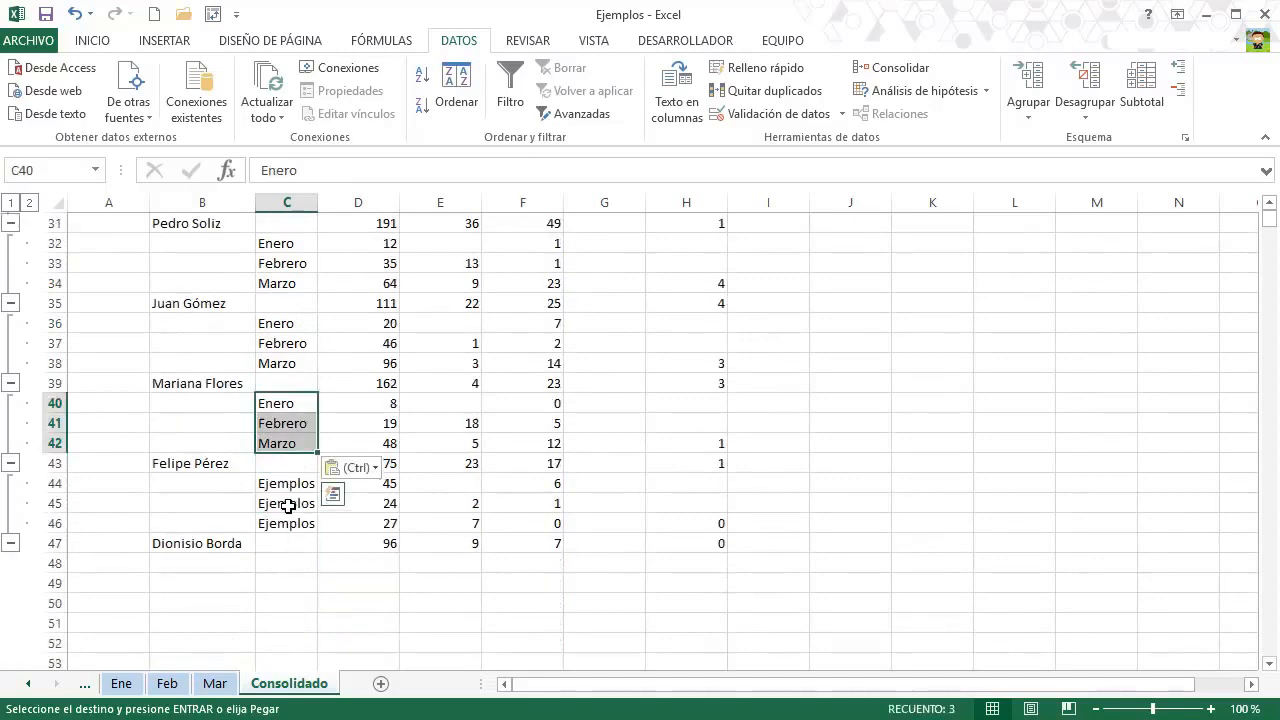
left_click_drag(289, 423, 294, 460)
key("ctrl+v")
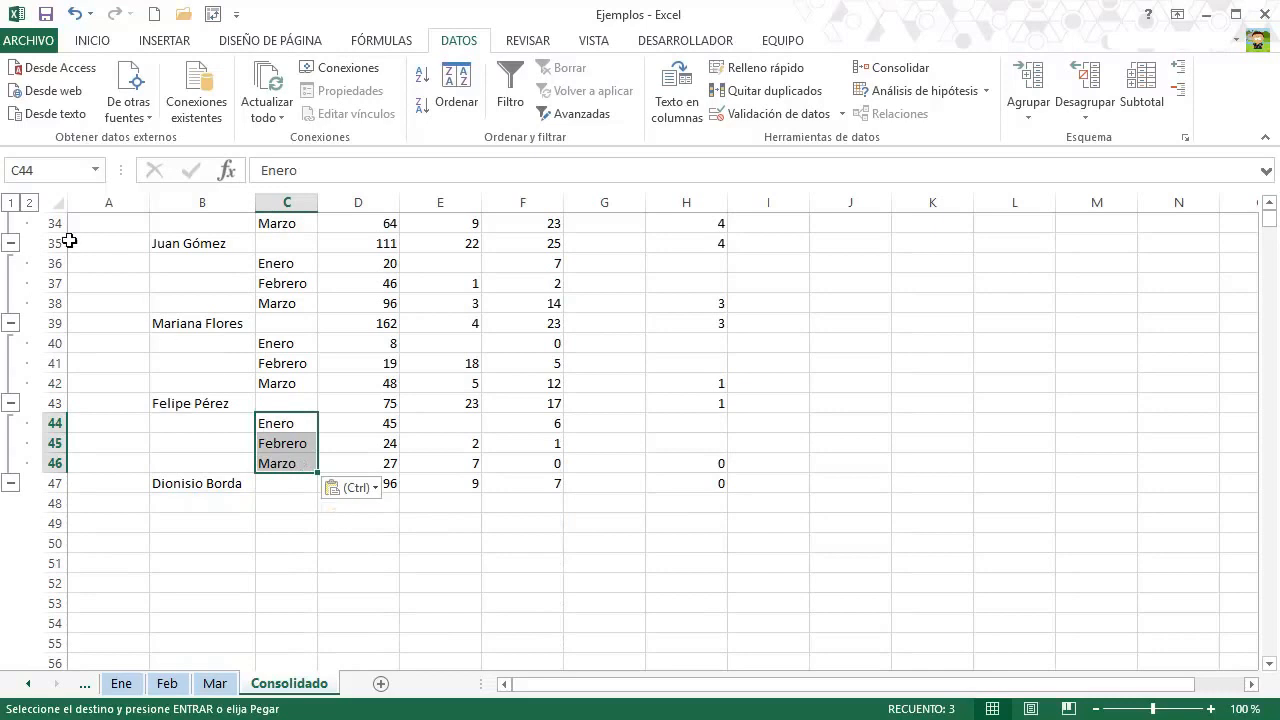
Collapse all outline groups so only the seller totals show, and cancel the pending copy selection.
left_click(11, 203)
scroll(177, 354, "up", 4)
left_click(287, 285)
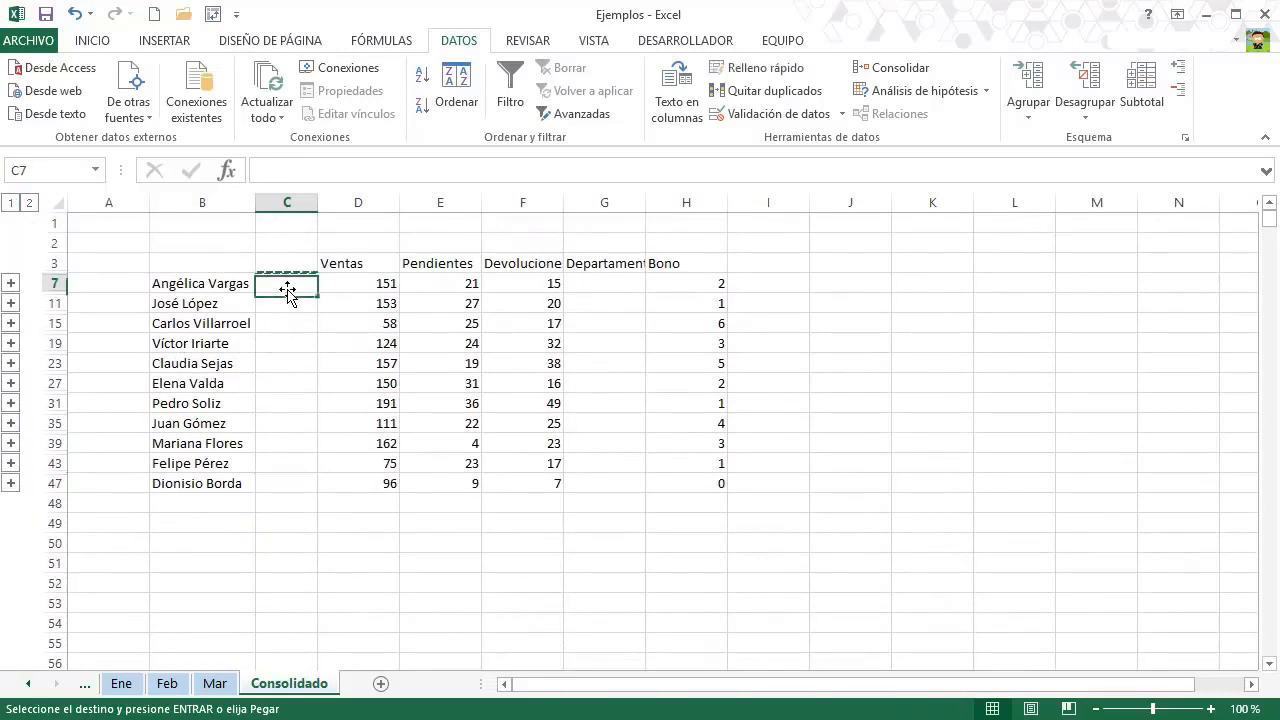
key("Escape")
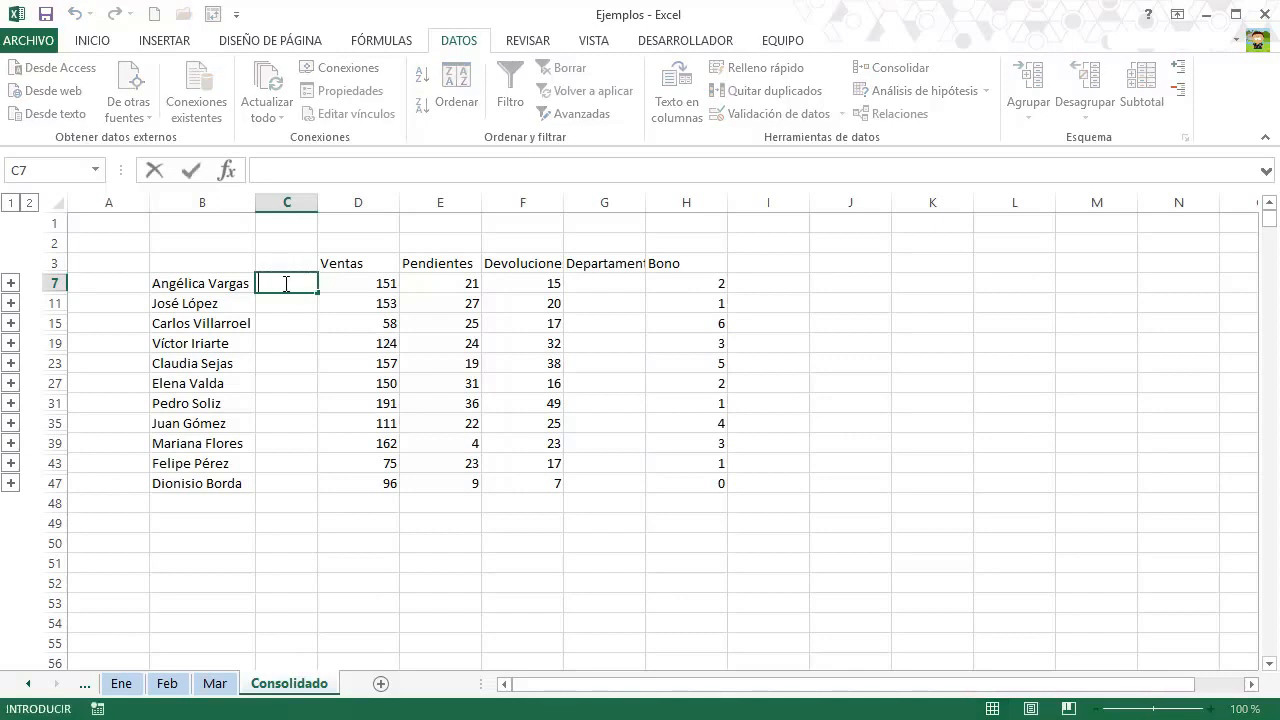